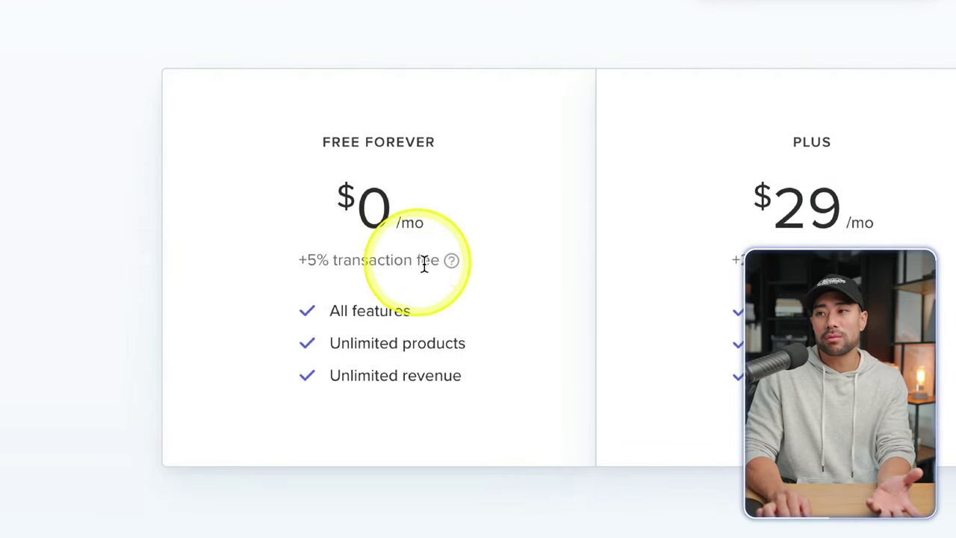
Step: Review the free plan's transaction fee and the documentation's list of countries supported for PayPal and bank payouts
mouse_move(451, 263)
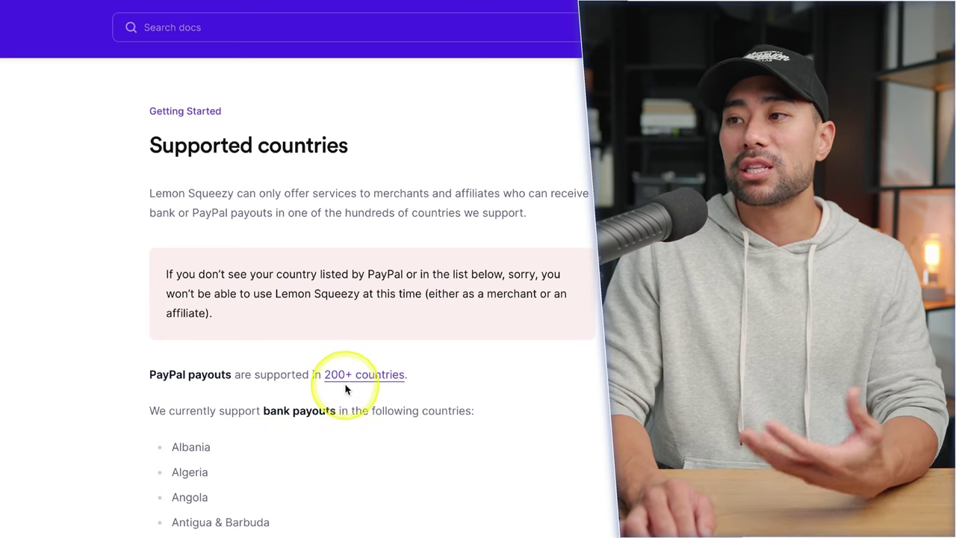
scroll(422, 410, down, 3)
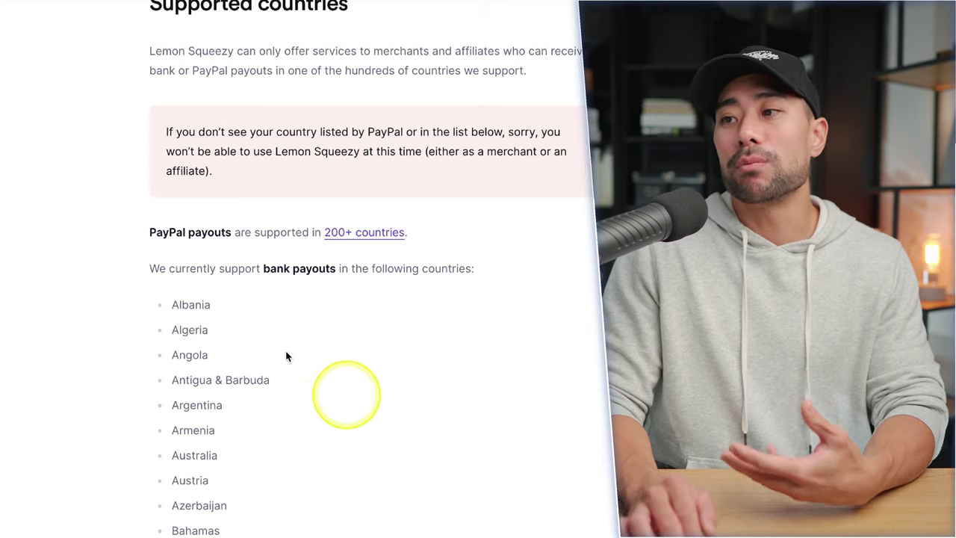
scroll(247, 383, down, 20)
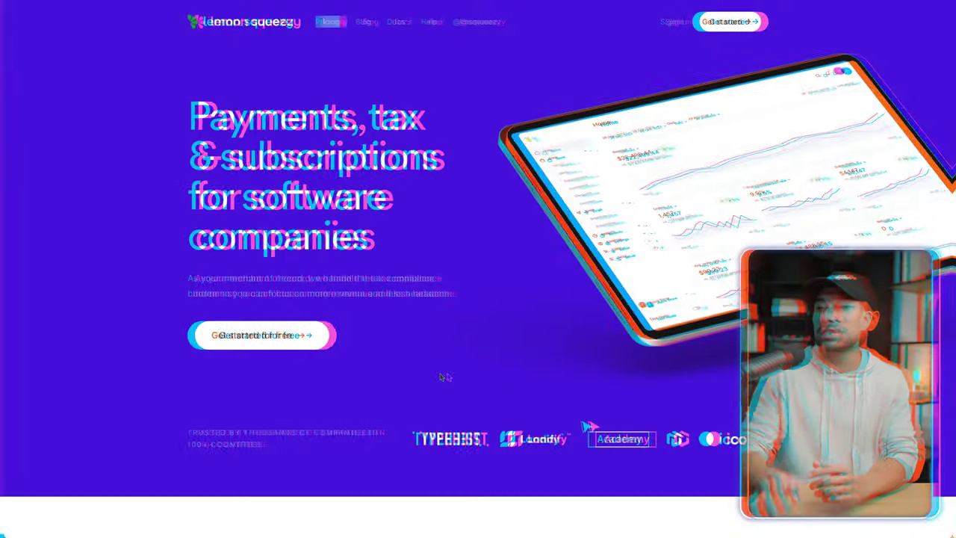
Step: Start the free sign-up and create the store "My Awesome Store" in Australia with the store URL myawesomestore1
click(446, 212)
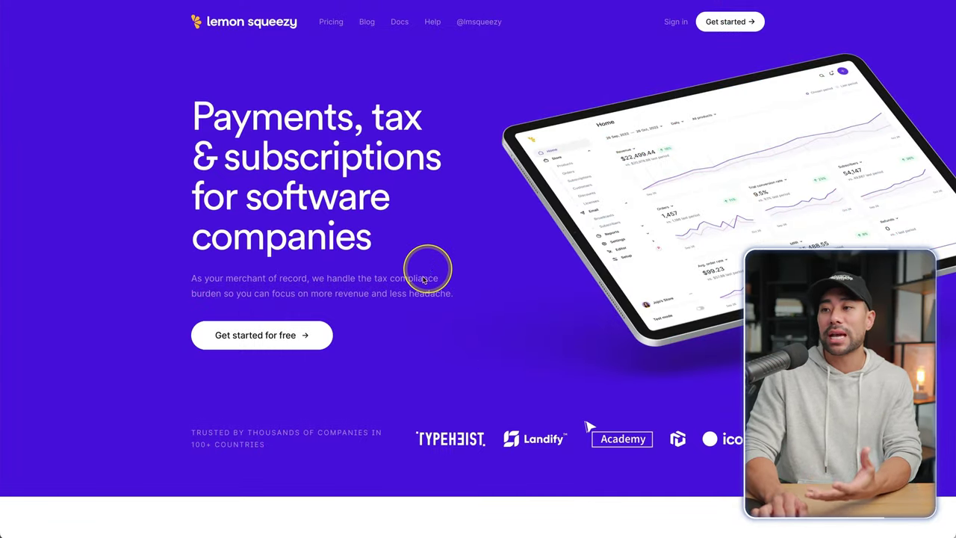
click(287, 337)
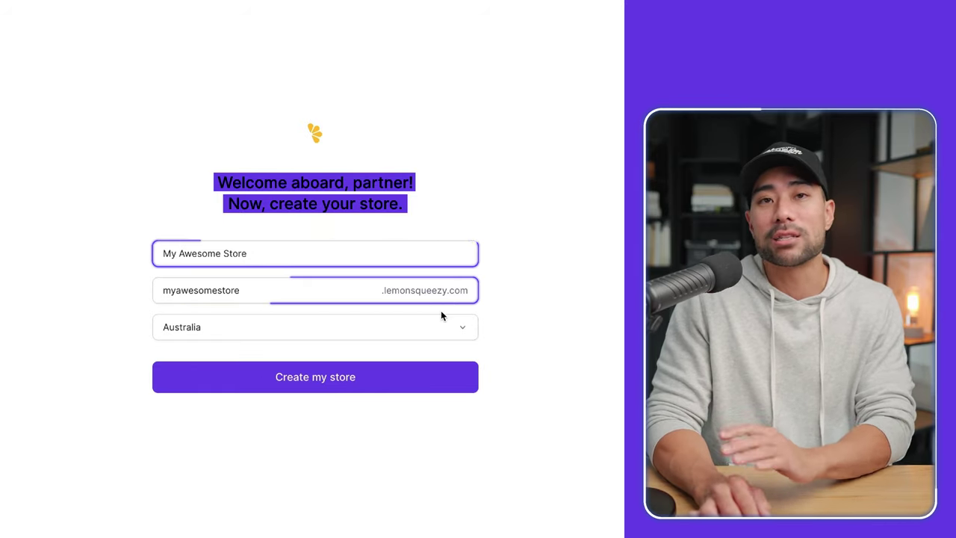
click(368, 471)
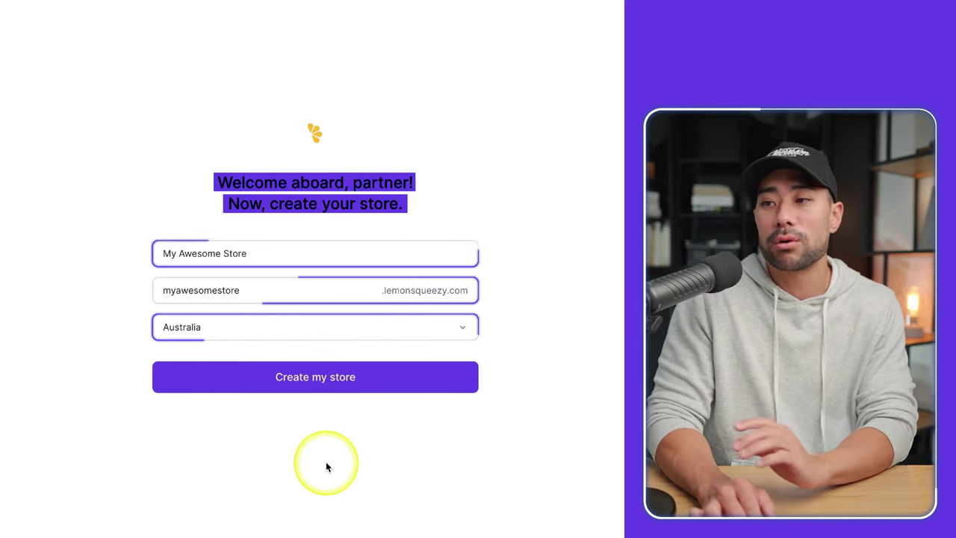
click(321, 389)
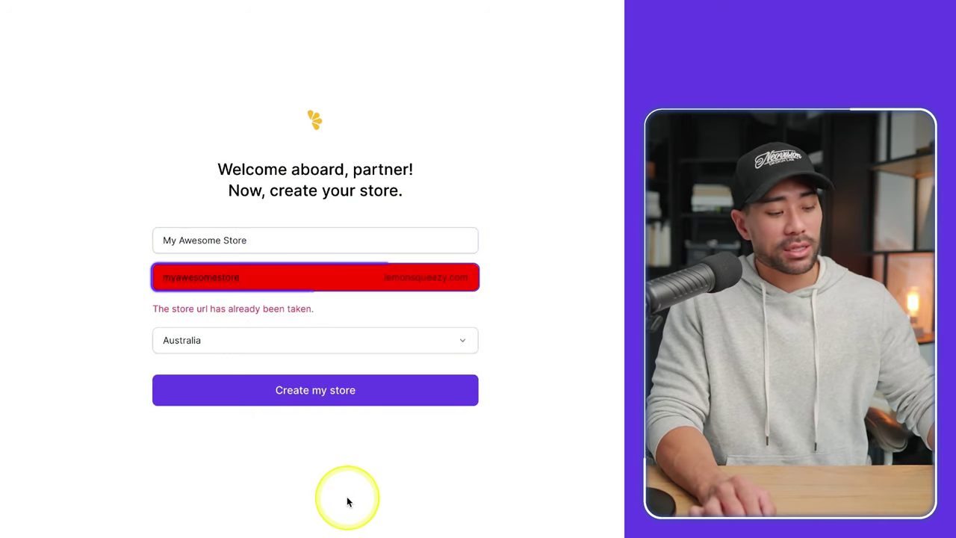
text(1)
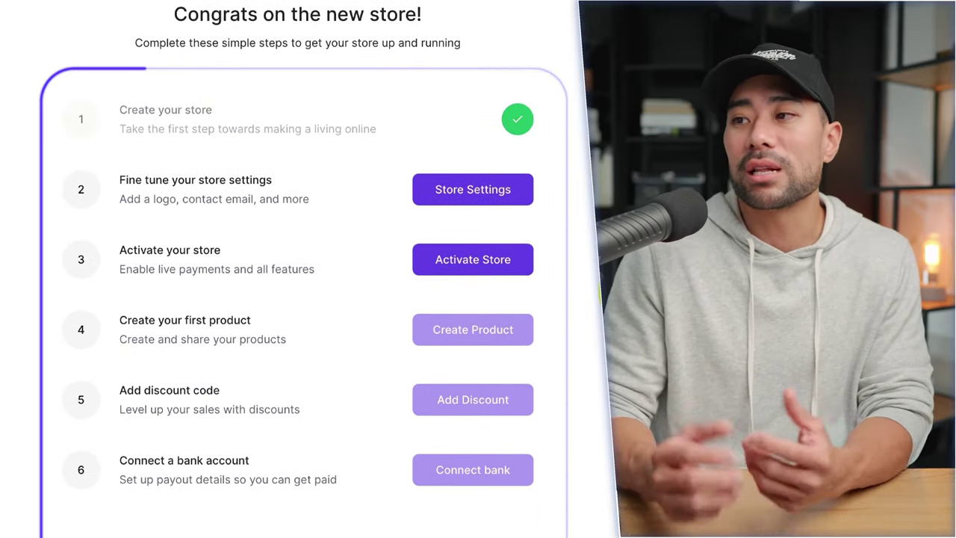
Step: Open the store settings from the setup checklist and set the store's currency to USD - US Dollar
drag(74, 321, 286, 340)
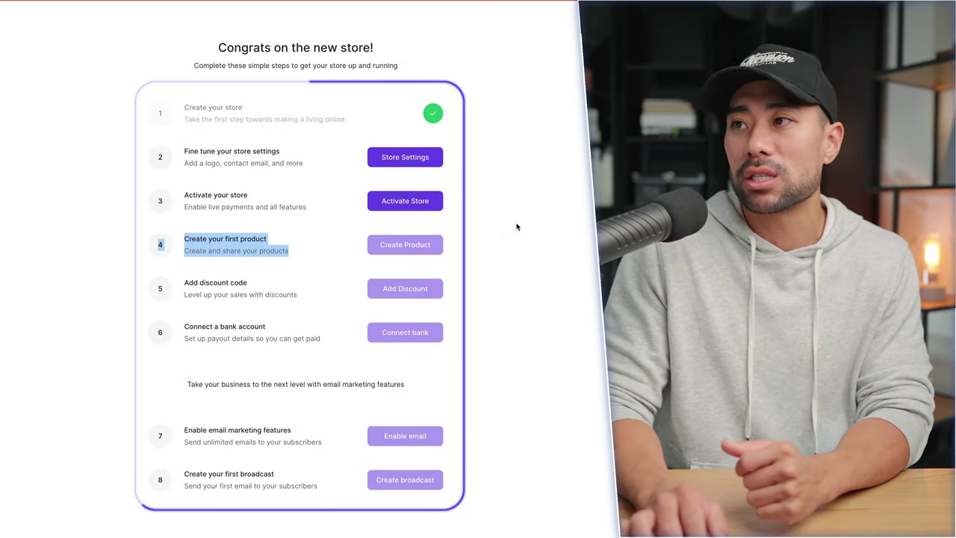
click(533, 159)
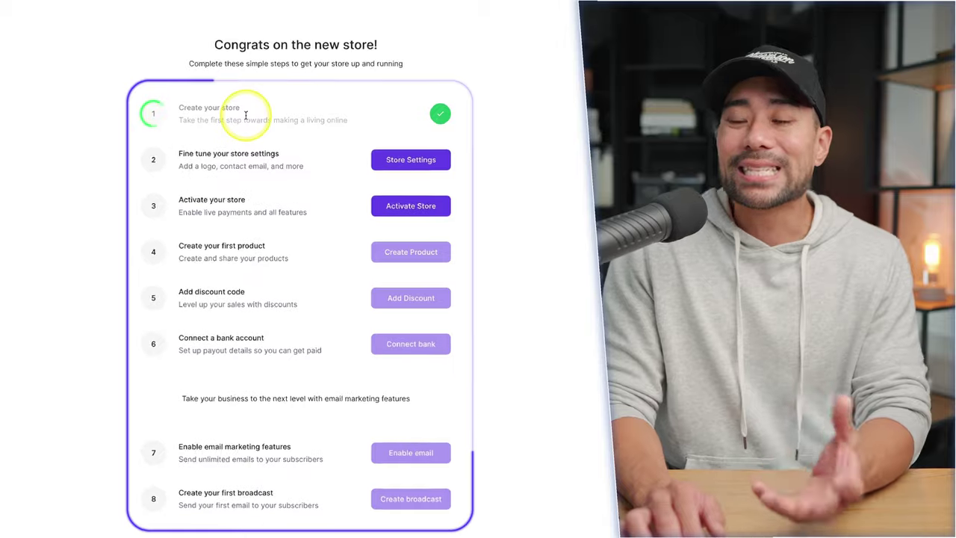
click(420, 165)
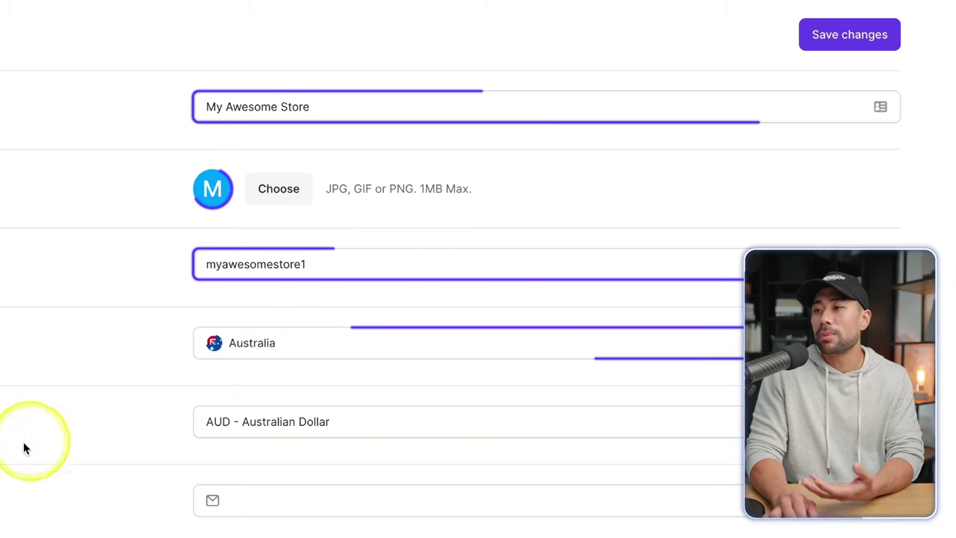
click(305, 421)
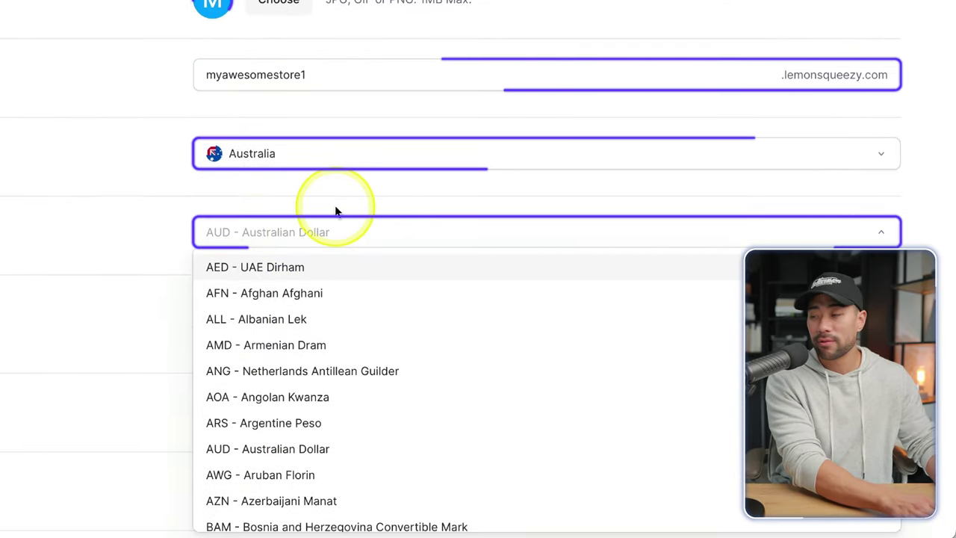
text(USD)
click(299, 266)
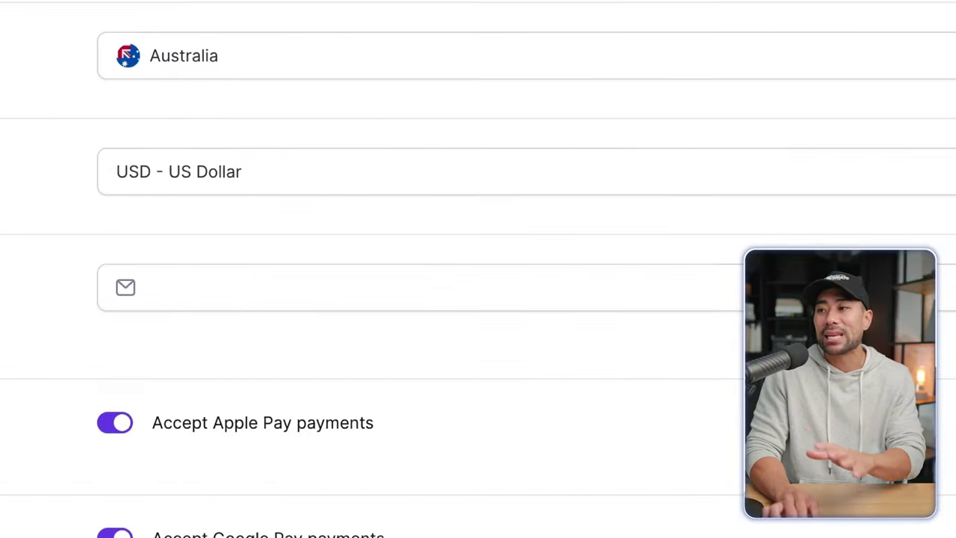
Step: Fill in the store's contact email, upload an avatar image and save the store settings
click(198, 284)
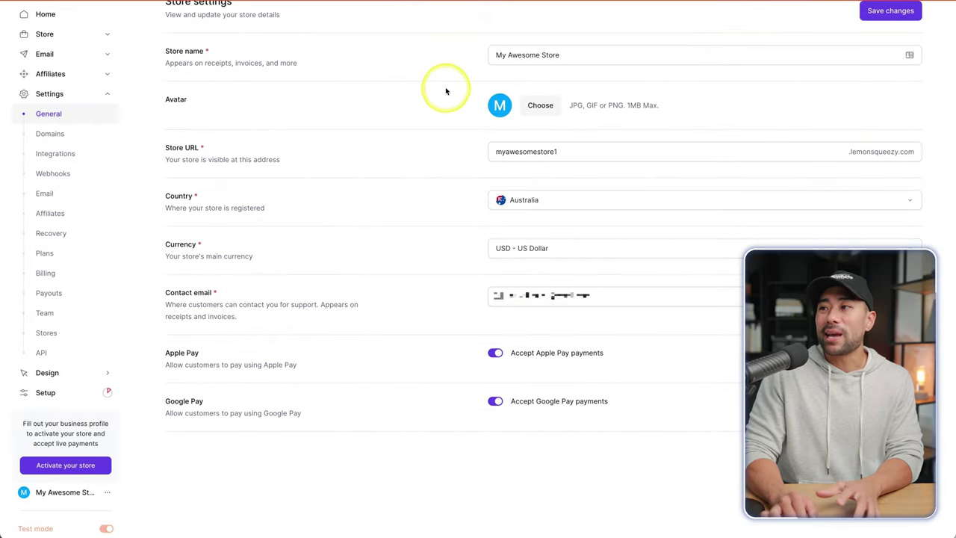
click(539, 106)
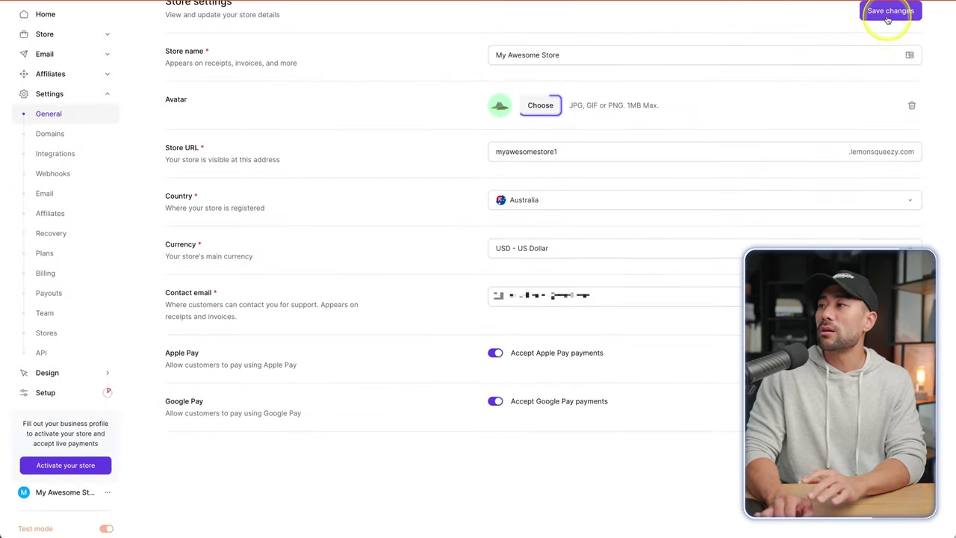
click(887, 15)
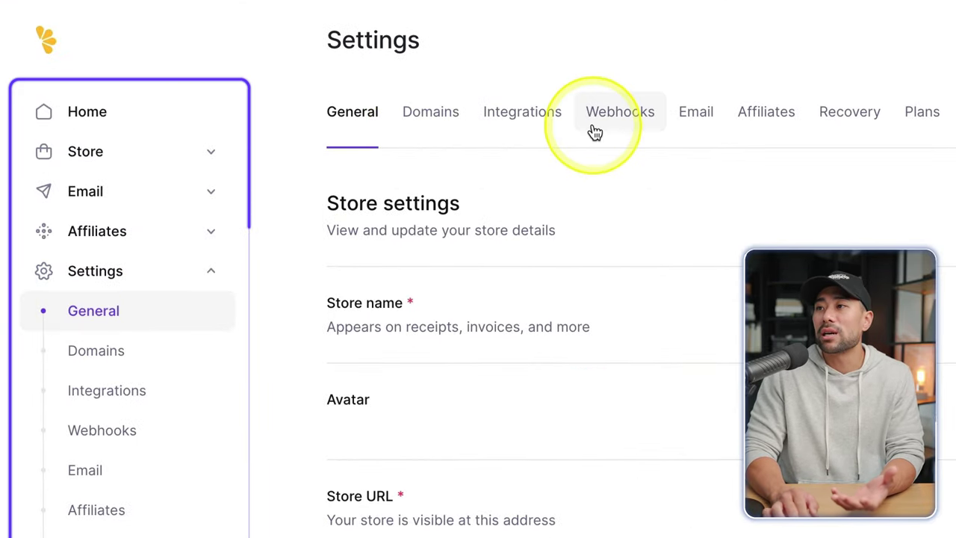
Step: Look through the store's domain, integration, webhook, email, affiliate and payment recovery settings
click(437, 122)
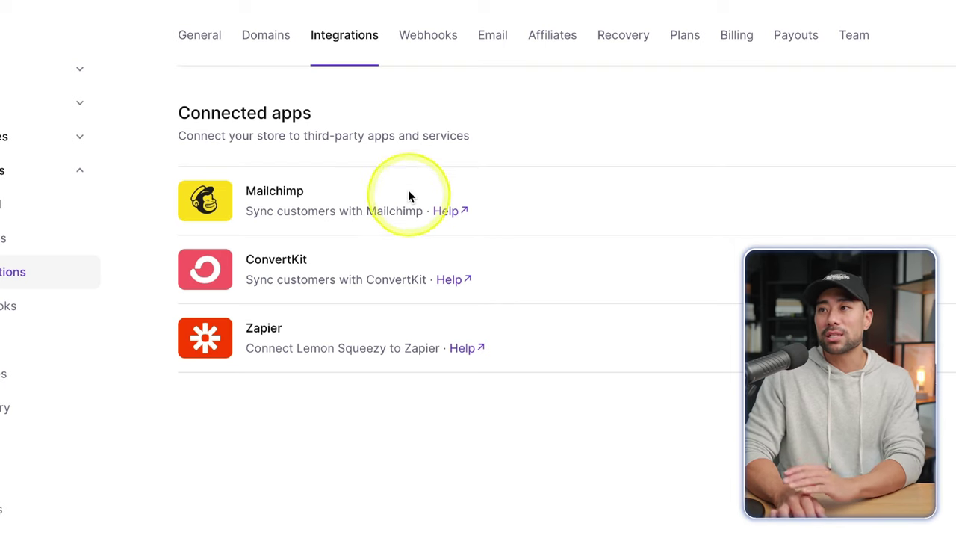
click(428, 35)
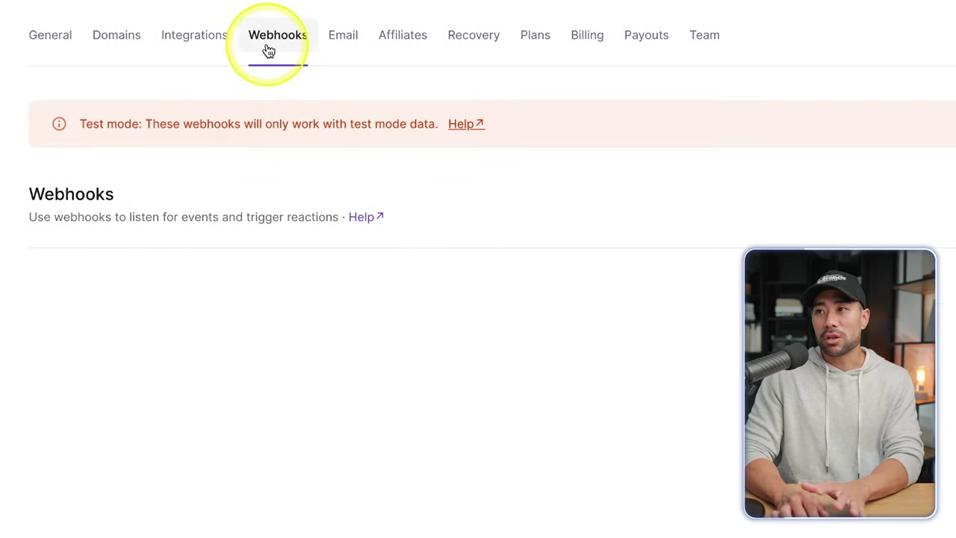
click(344, 39)
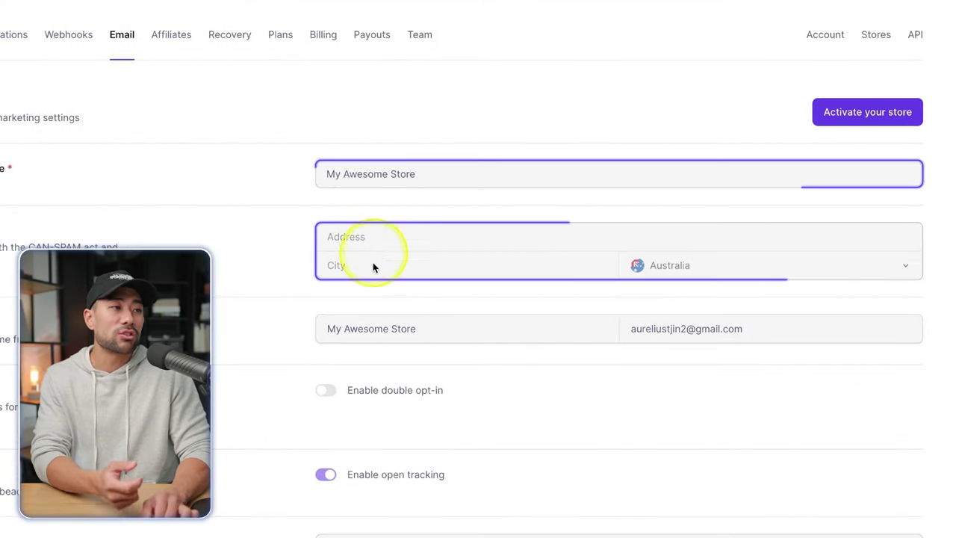
click(166, 46)
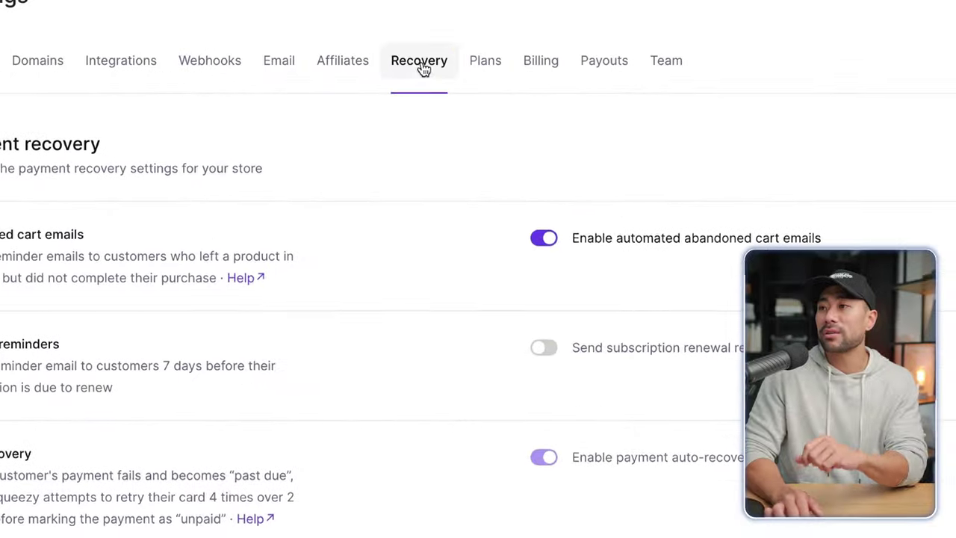
click(418, 59)
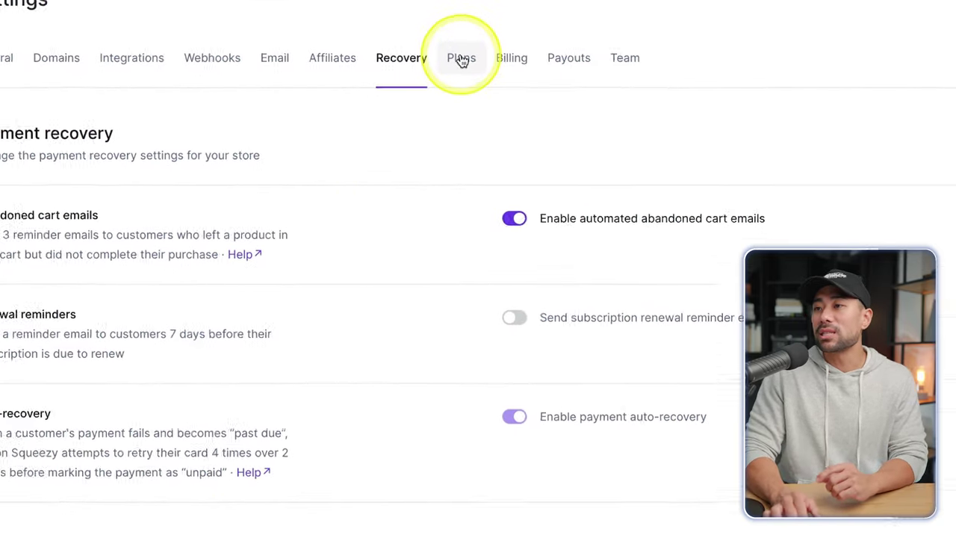
Step: Examine the plan's ecommerce payment fees and try a higher subscriber count for the email marketing fees
click(461, 60)
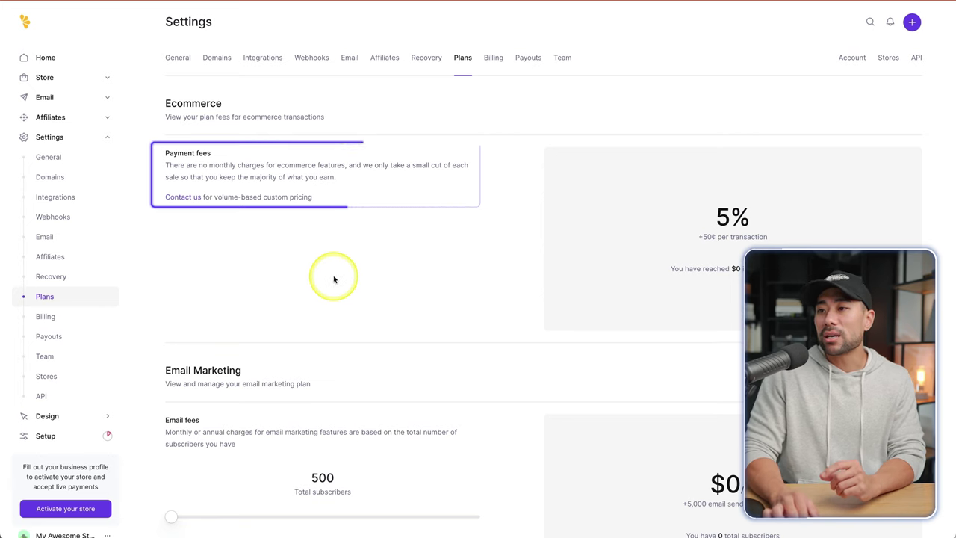
scroll(333, 280, down, 3)
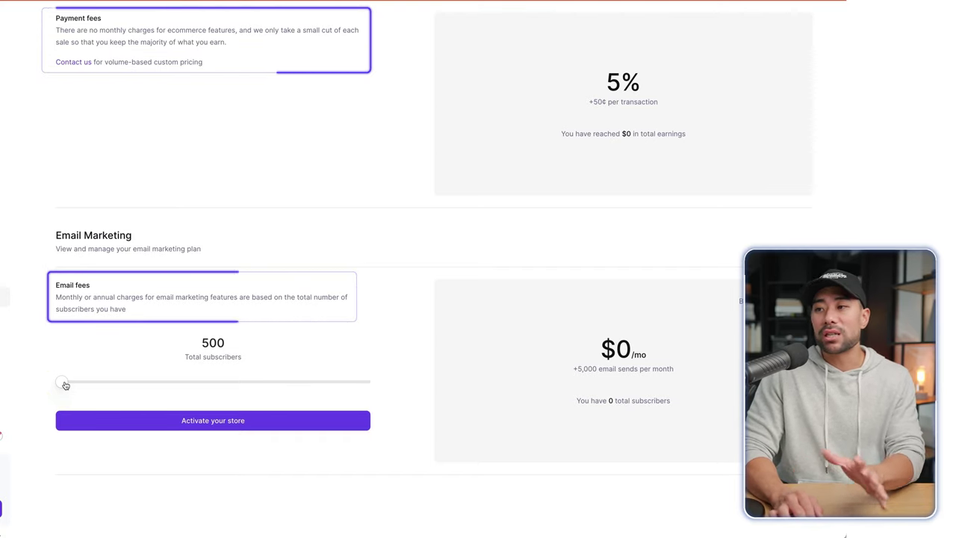
drag(65, 384, 84, 391)
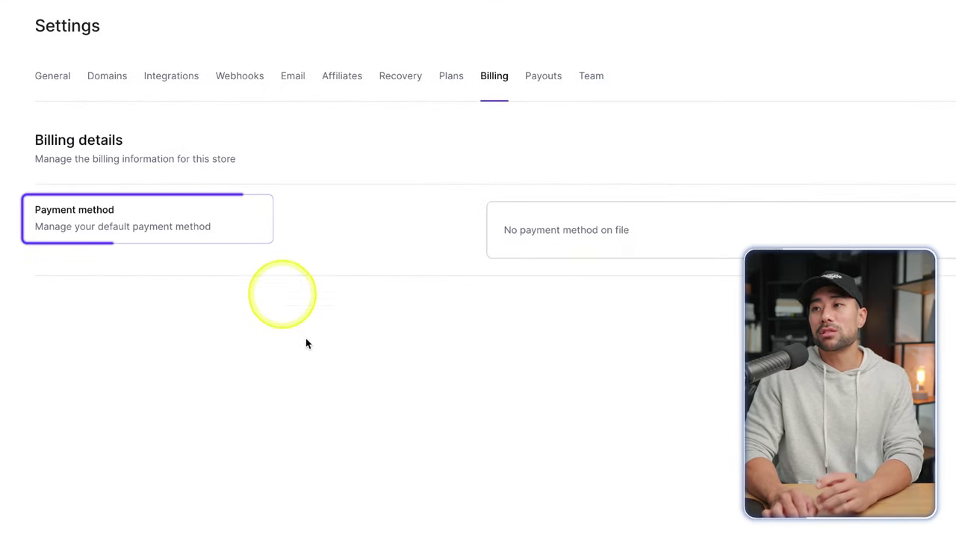
Step: Examine the payout settings, covering the bank account and PayPal payout methods and the payout invoice info
click(541, 75)
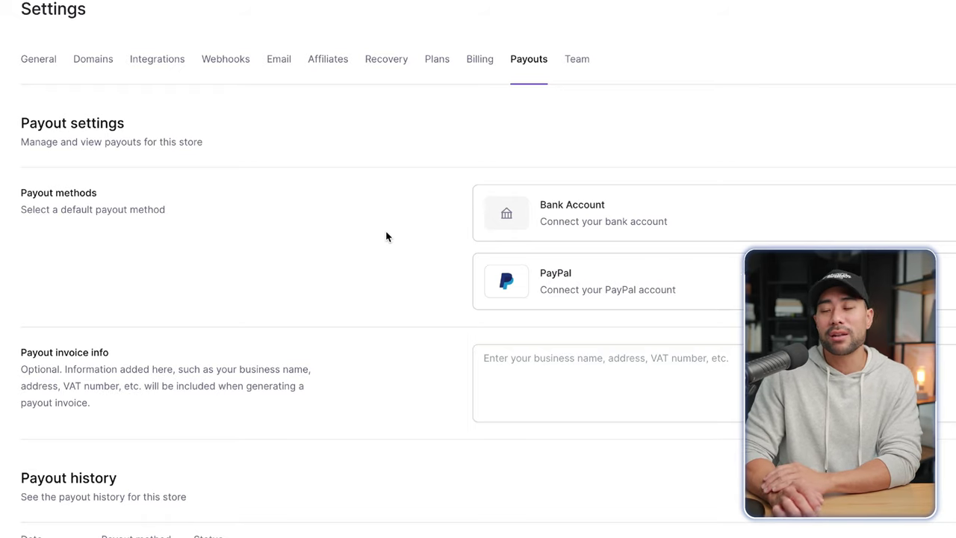
click(575, 211)
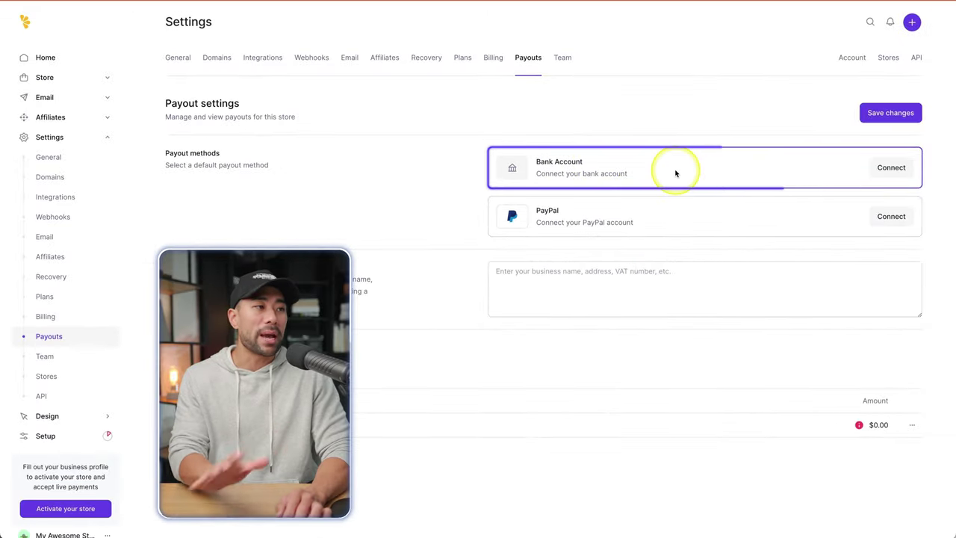
click(605, 217)
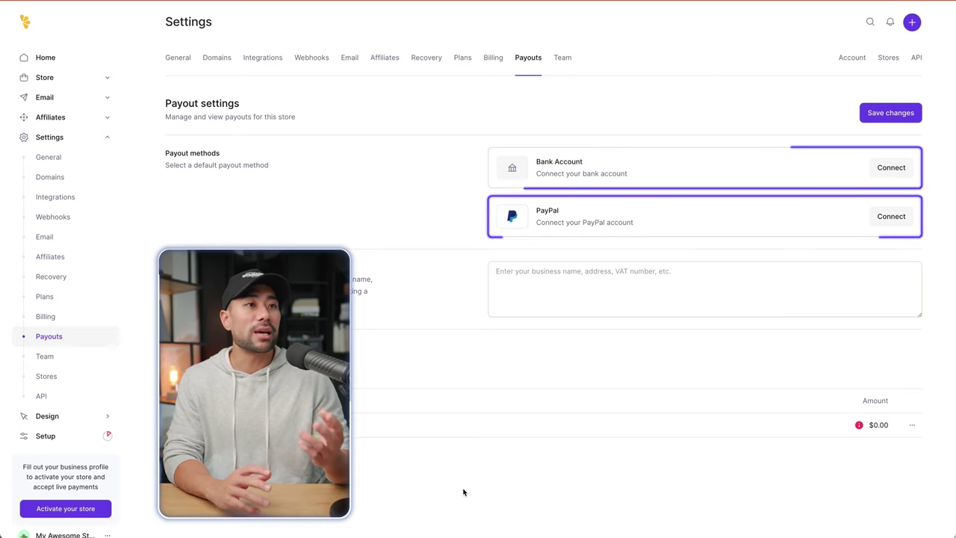
click(557, 292)
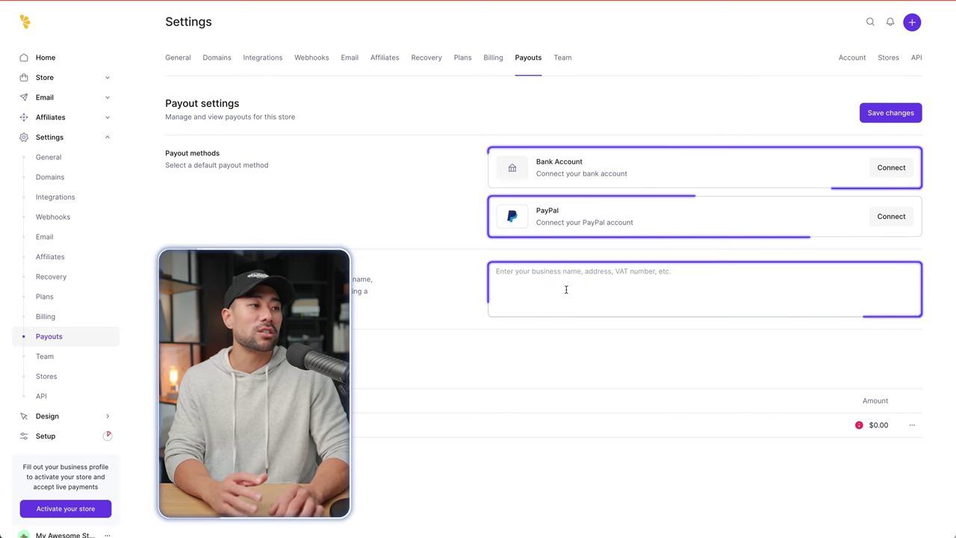
click(622, 273)
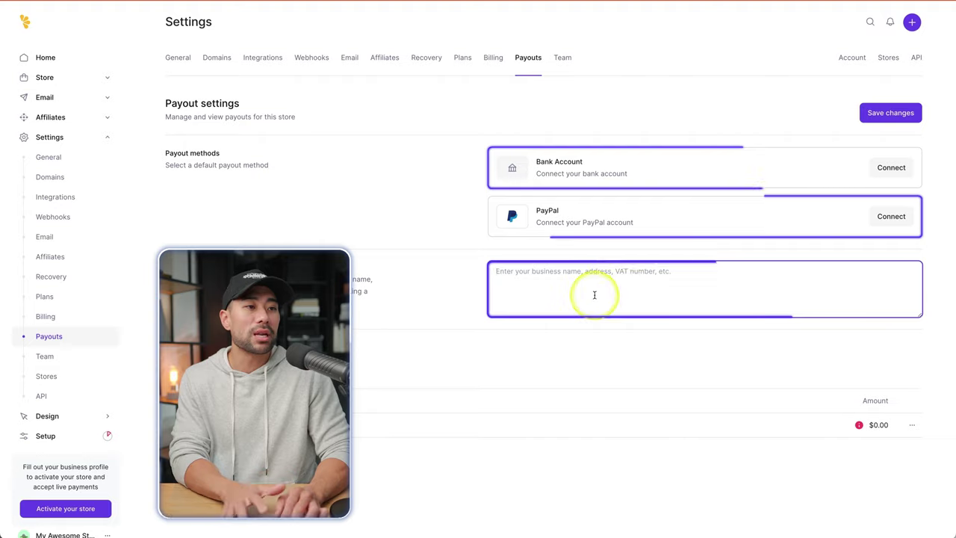
Step: View the form for inviting team members in the team settings and close it without sending an invite
click(556, 63)
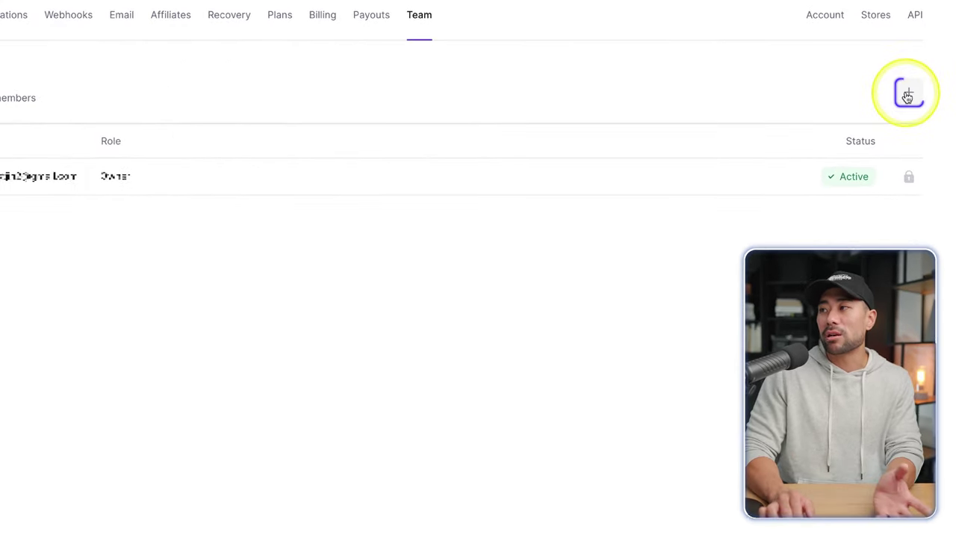
click(907, 96)
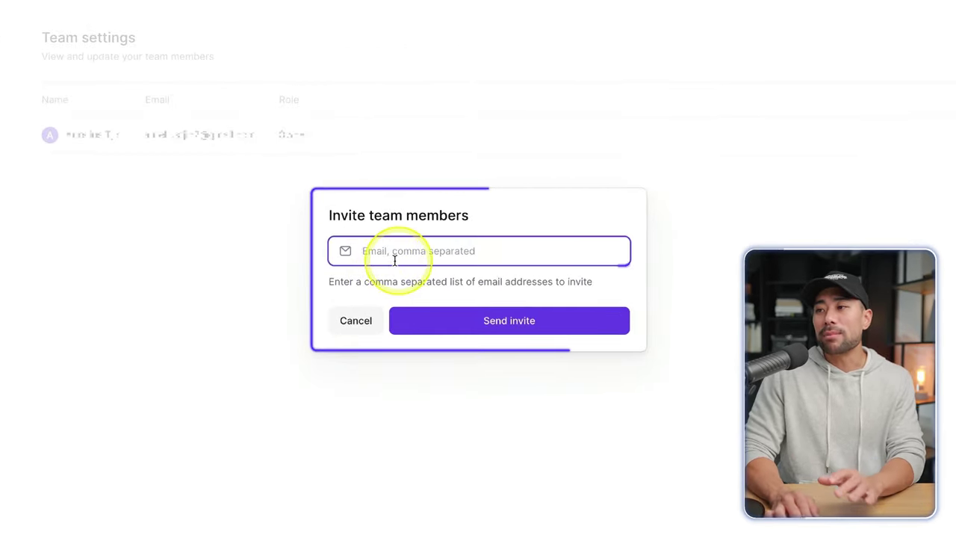
click(355, 320)
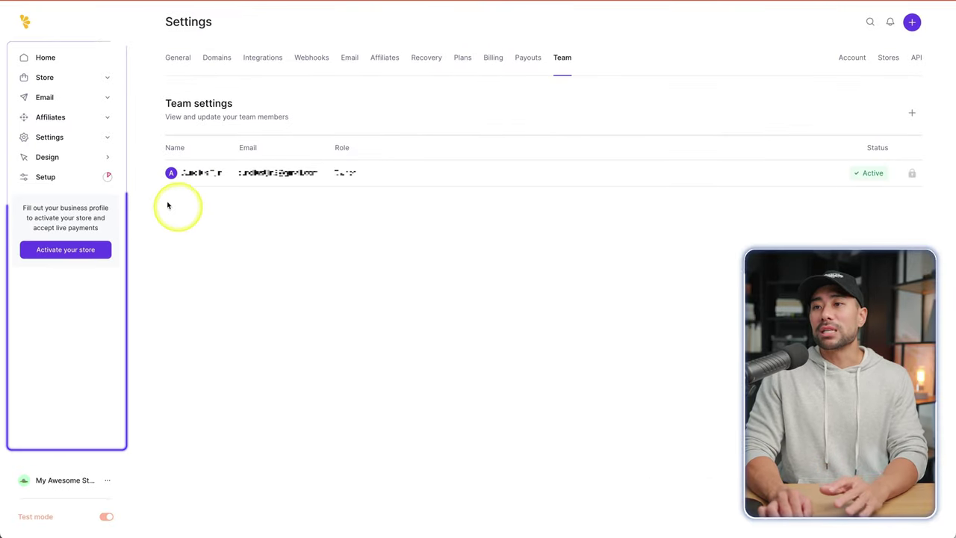
Step: Open the store activation form from the setup checklist and review its business details, including the business description
click(45, 177)
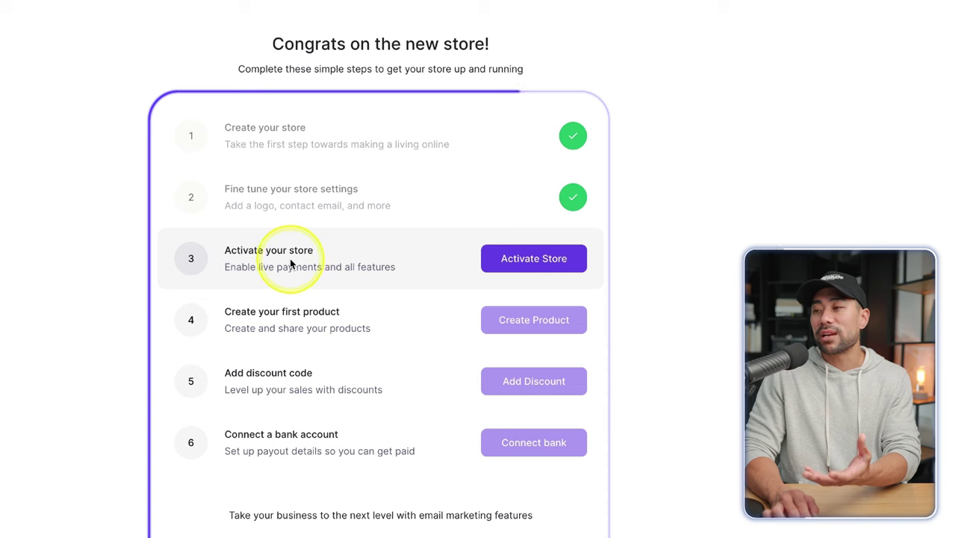
click(535, 257)
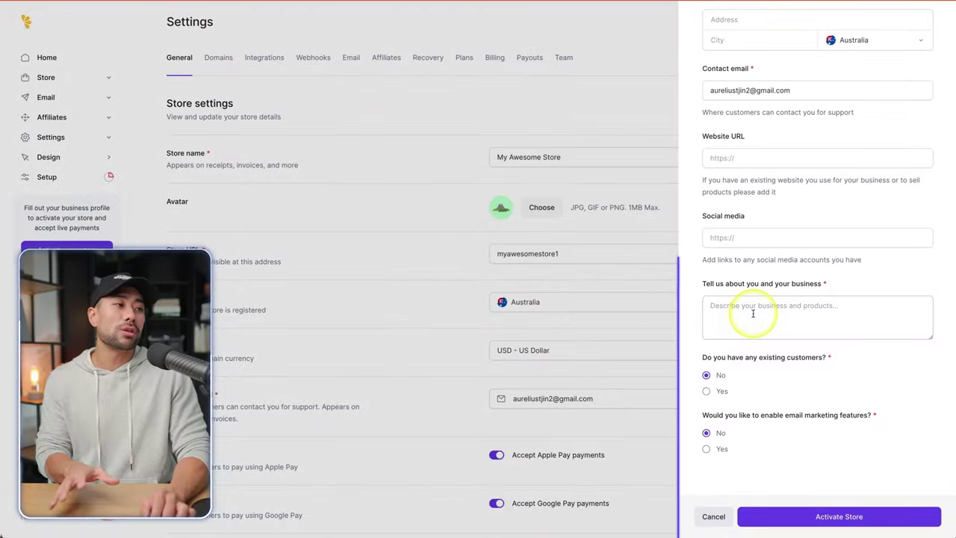
click(752, 312)
click(677, 325)
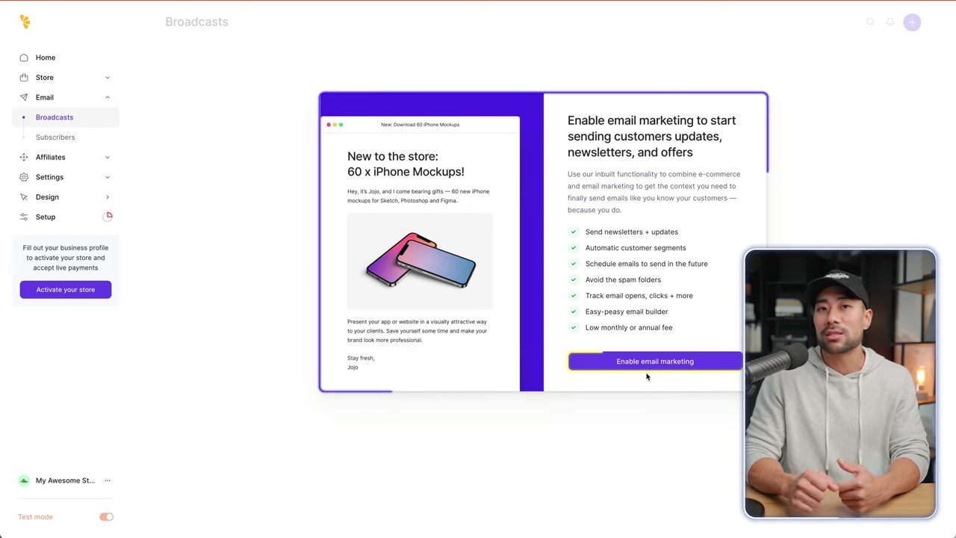
Step: Review the email marketing introduction and open the store's design editor
click(636, 366)
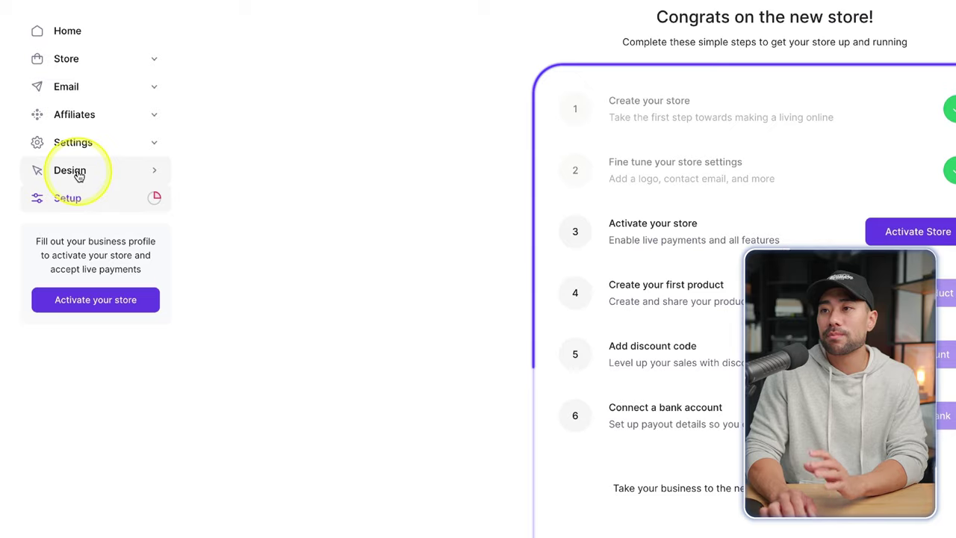
click(79, 174)
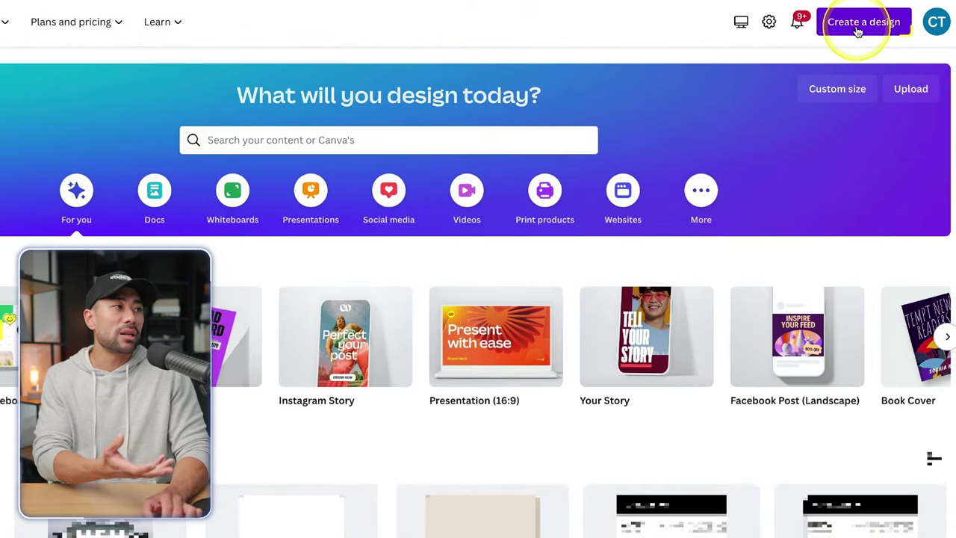
Step: Switch to Canva and create a new custom-size design of 1600 × 300 px for the store header
click(858, 22)
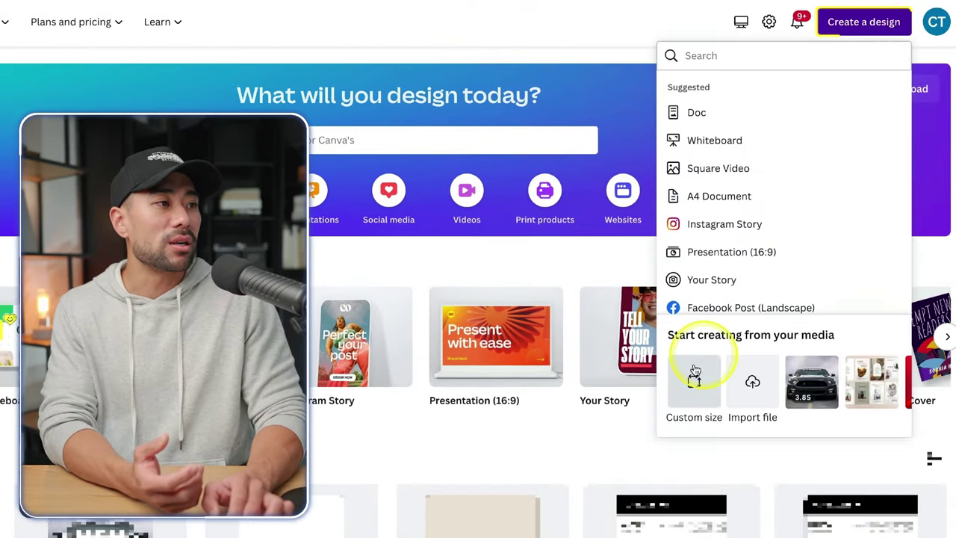
click(695, 392)
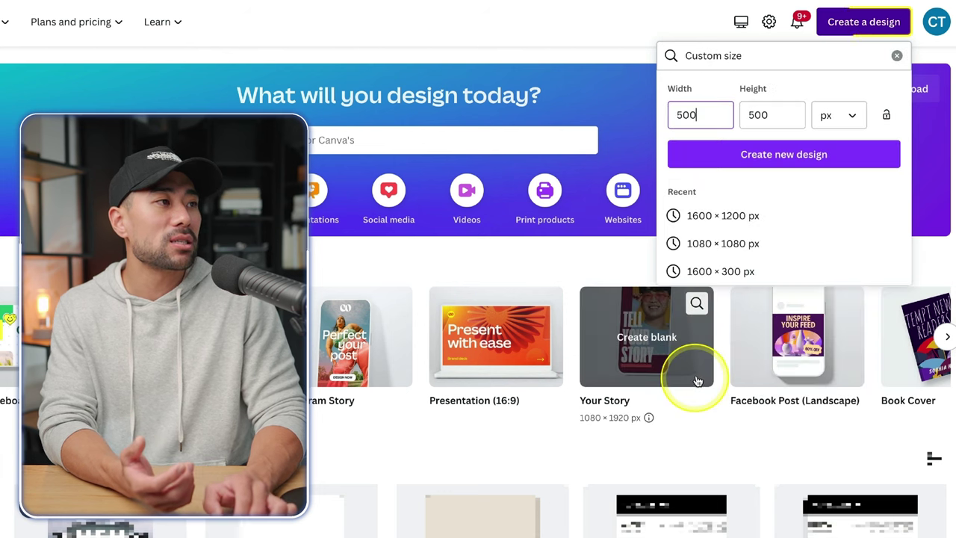
click(682, 115)
double_click(682, 115)
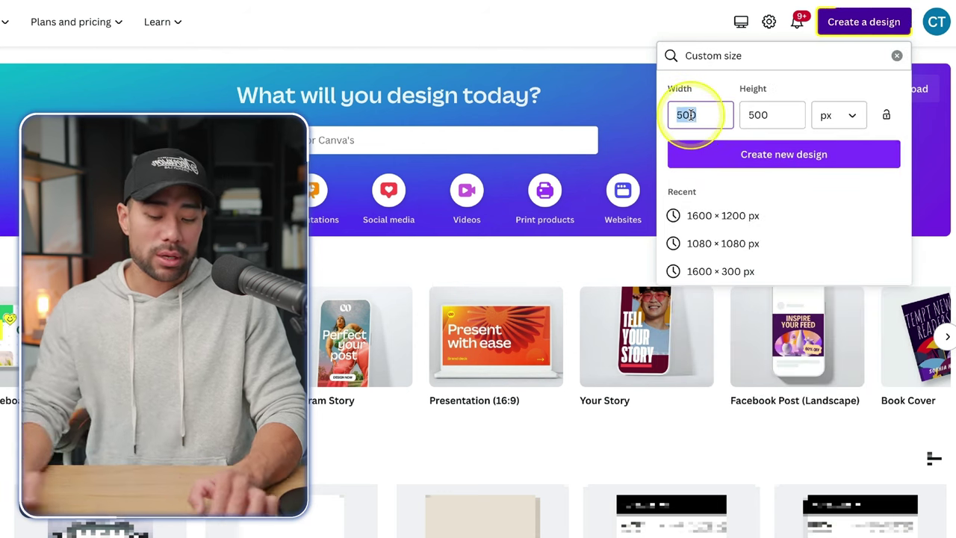
text(1600)
double_click(773, 113)
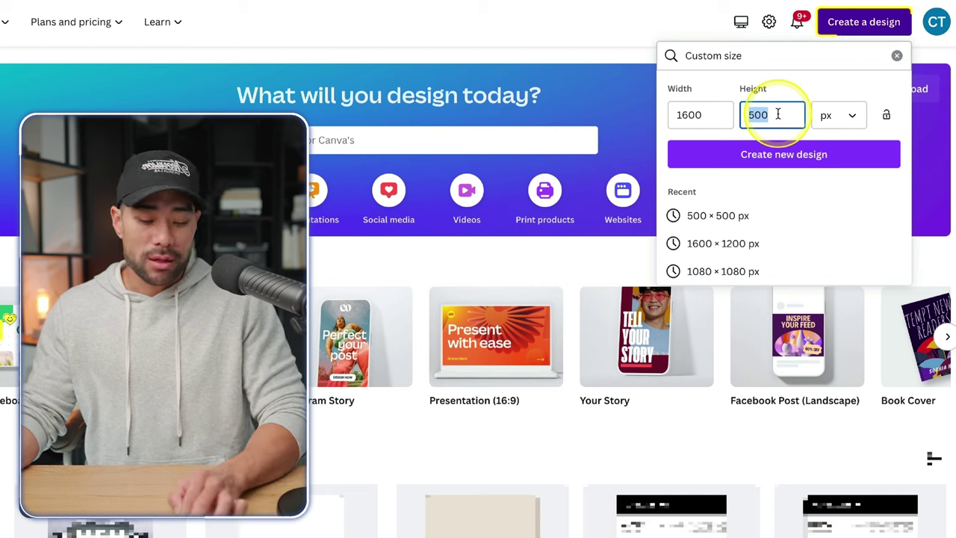
text(300)
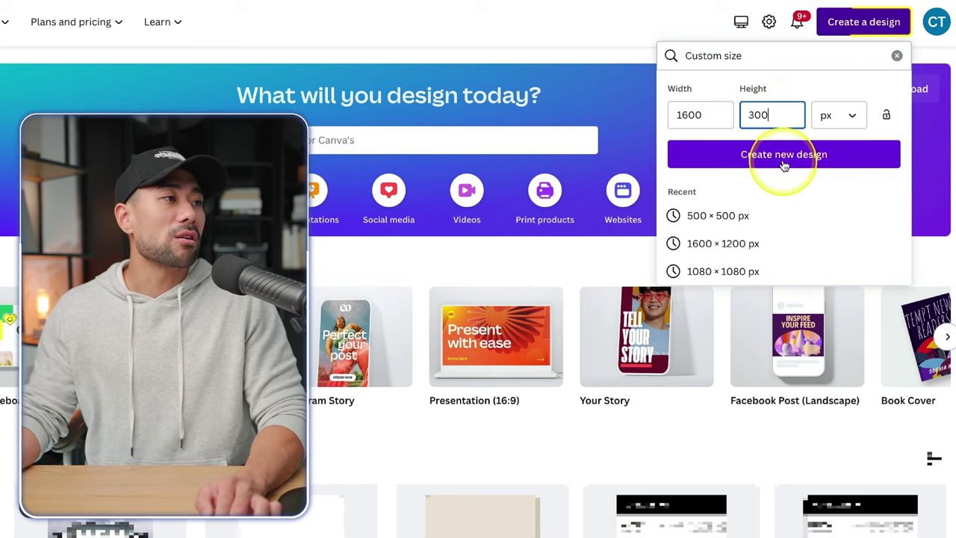
click(781, 154)
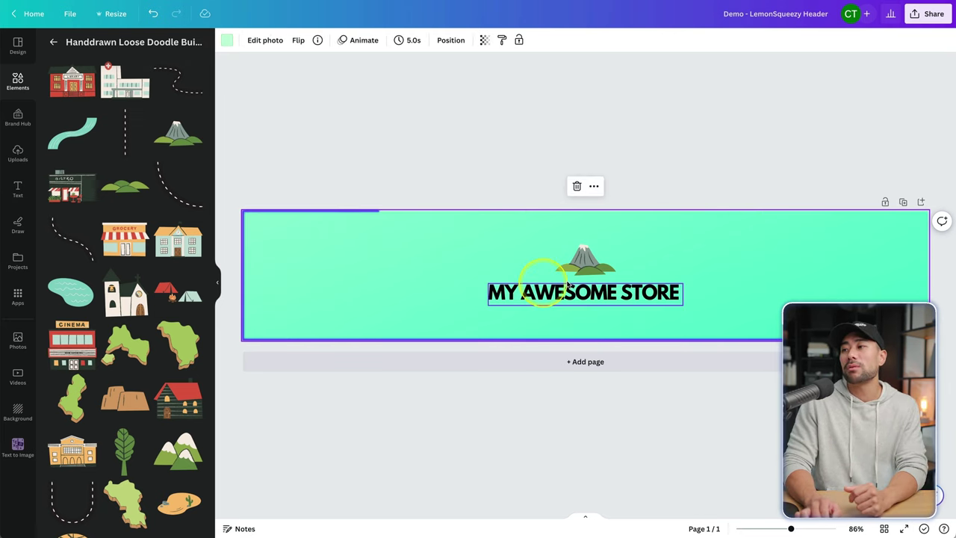
Step: Review the title, mountain graphic and background of the MY AWESOME STORE header design, and open its sharing options
click(569, 287)
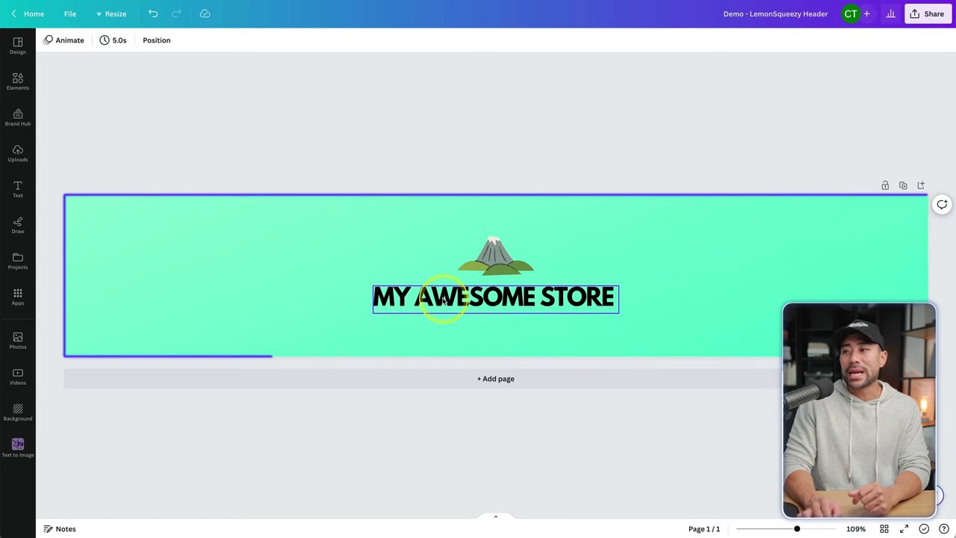
click(502, 273)
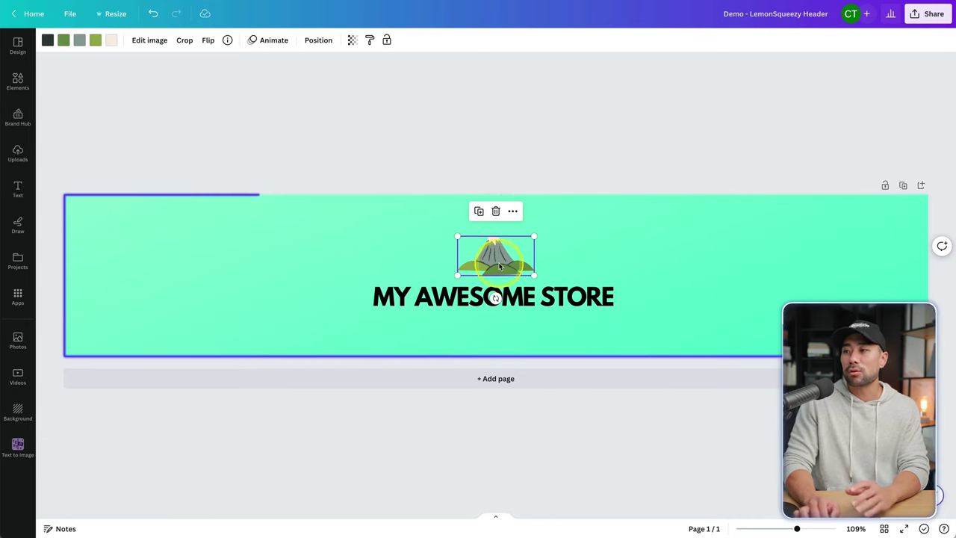
click(603, 250)
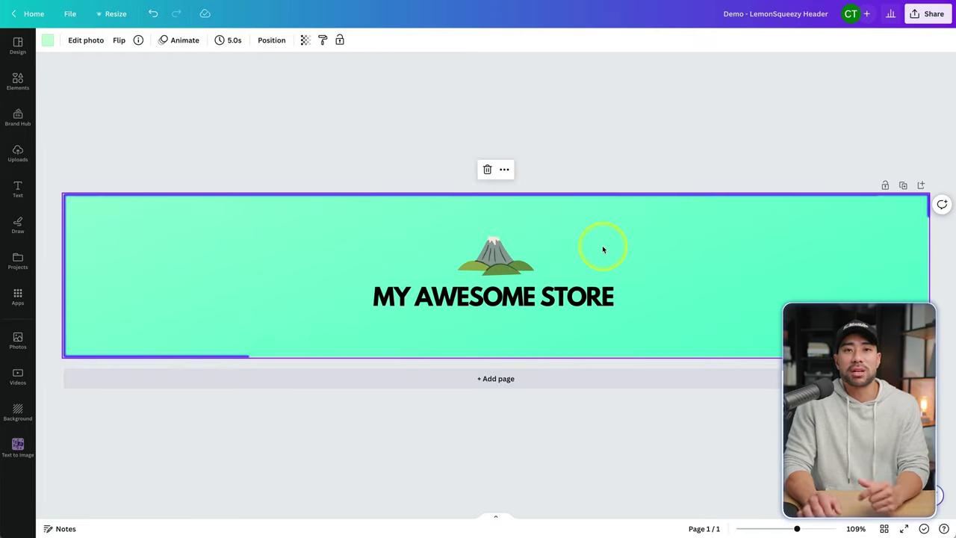
click(723, 156)
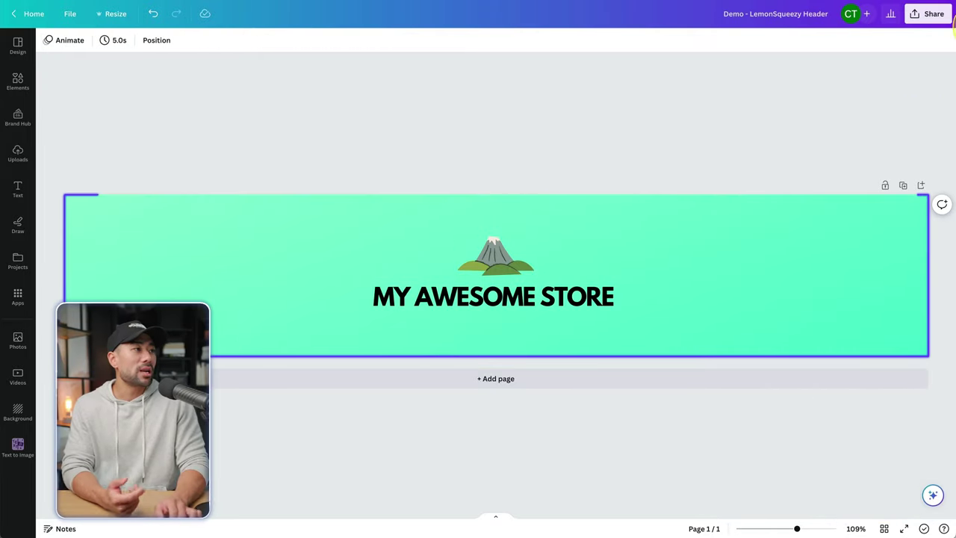
click(928, 13)
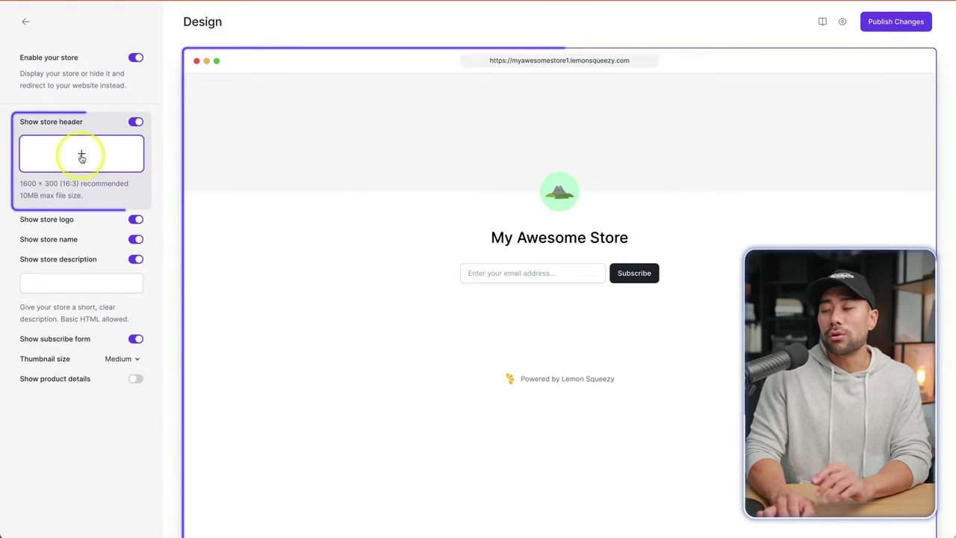
Step: Switch to Lemon Squeezy's design editor and upload Demo - LemonSqueezy Header.png as the store header
click(81, 155)
click(417, 221)
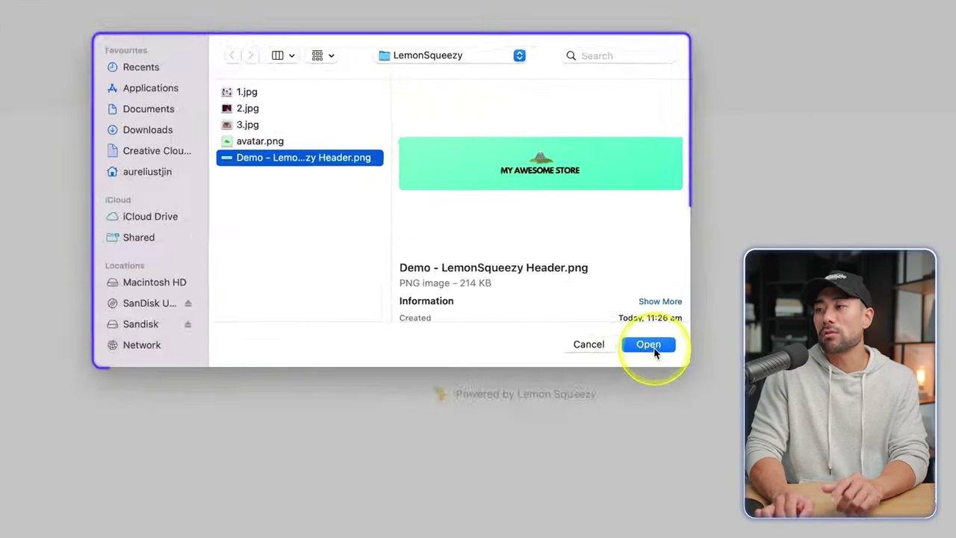
click(649, 345)
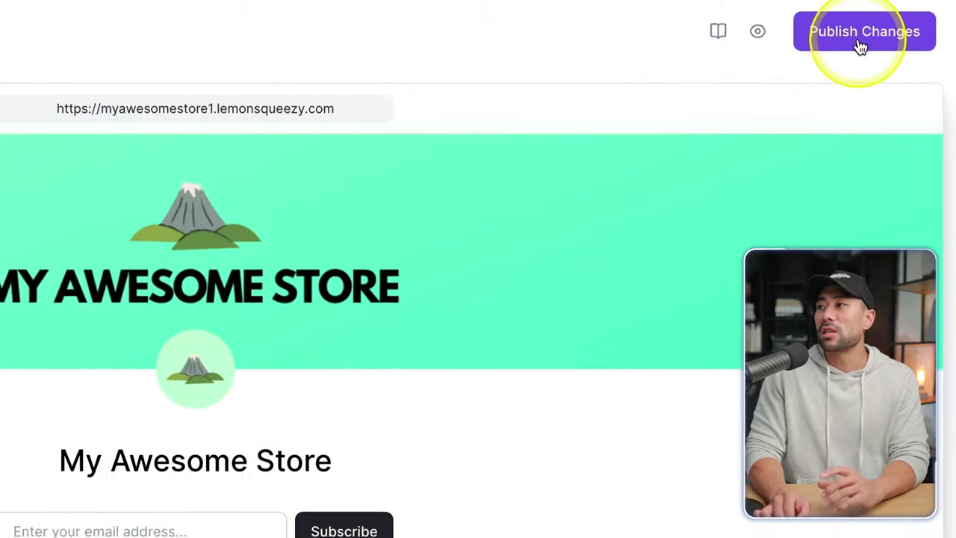
Step: Publish the new store header and view the live store
click(885, 33)
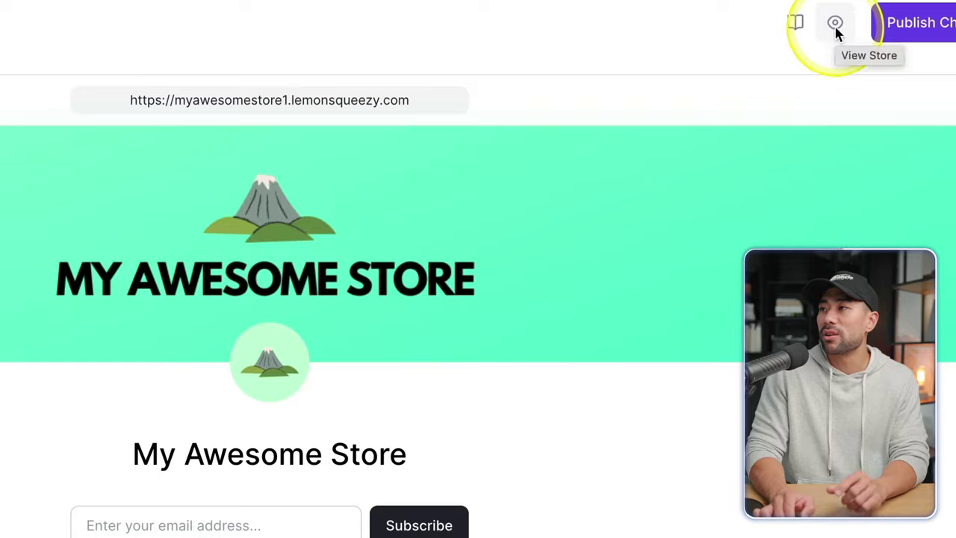
click(834, 23)
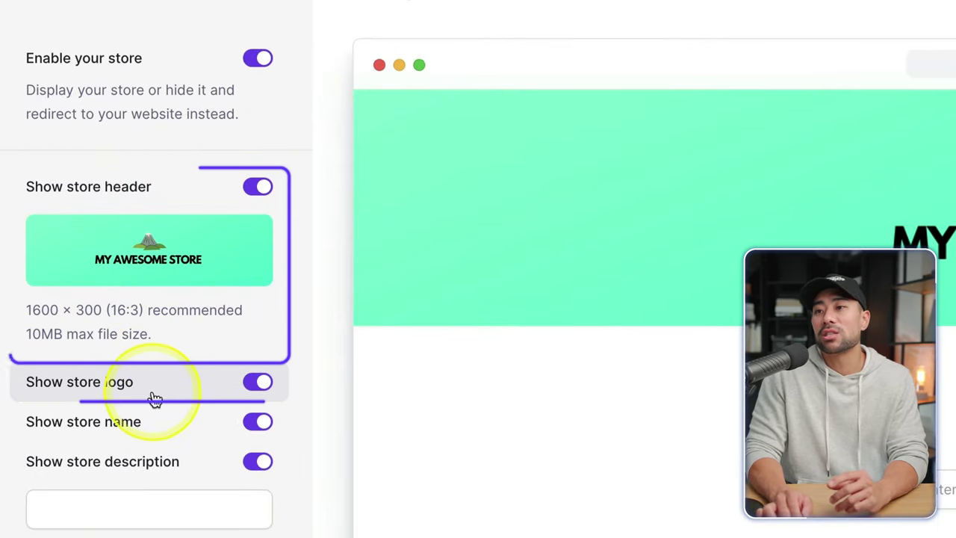
Step: Hide the store logo and store name, and set the store description to "Tools, Templates, and Resources For Creators"
click(258, 381)
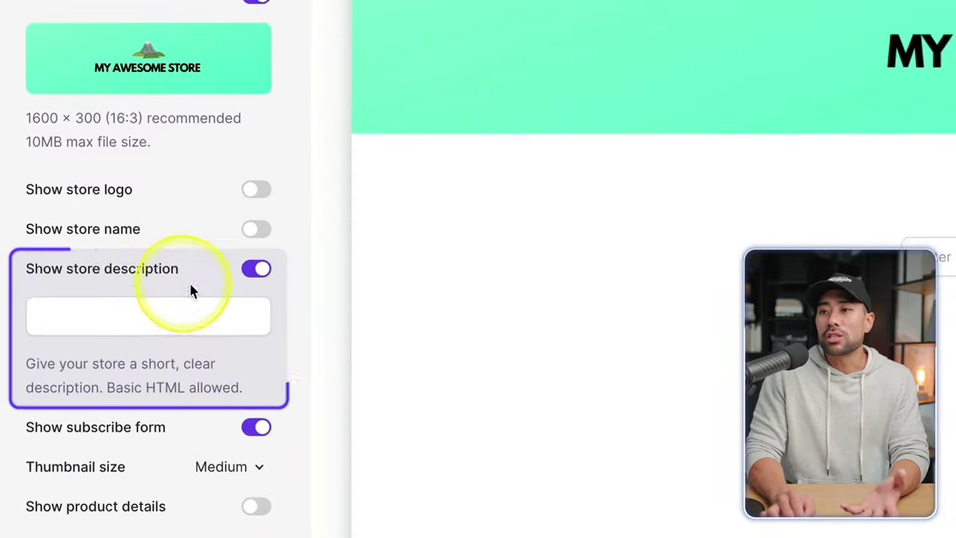
click(90, 279)
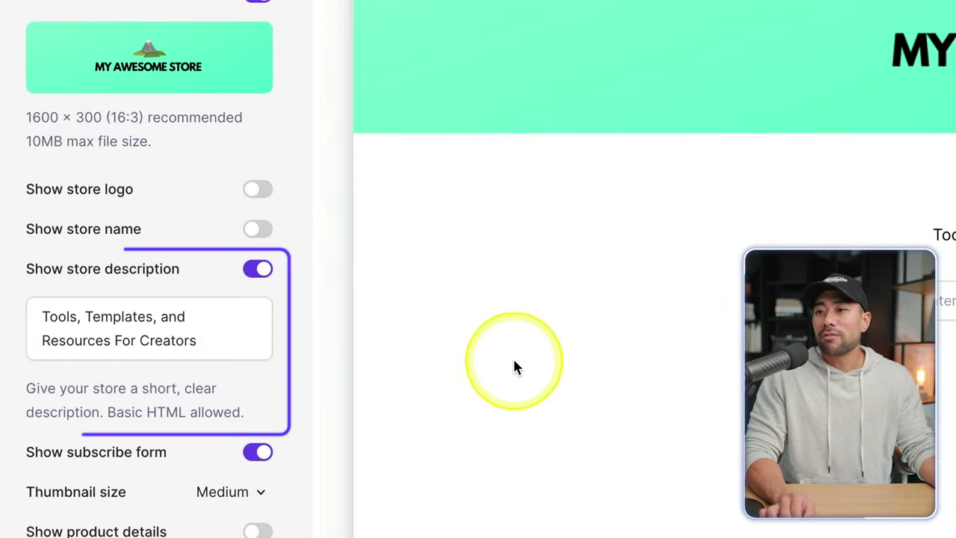
click(218, 307)
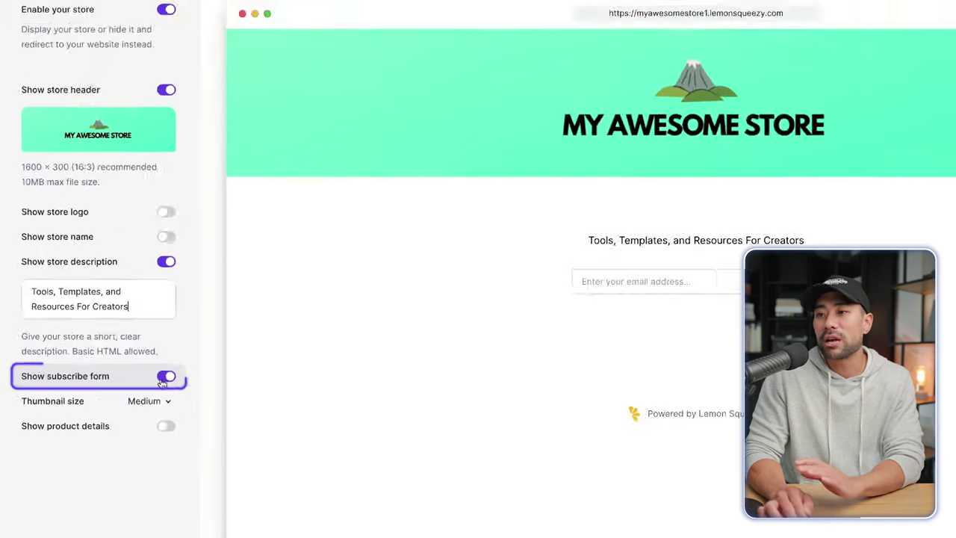
click(252, 459)
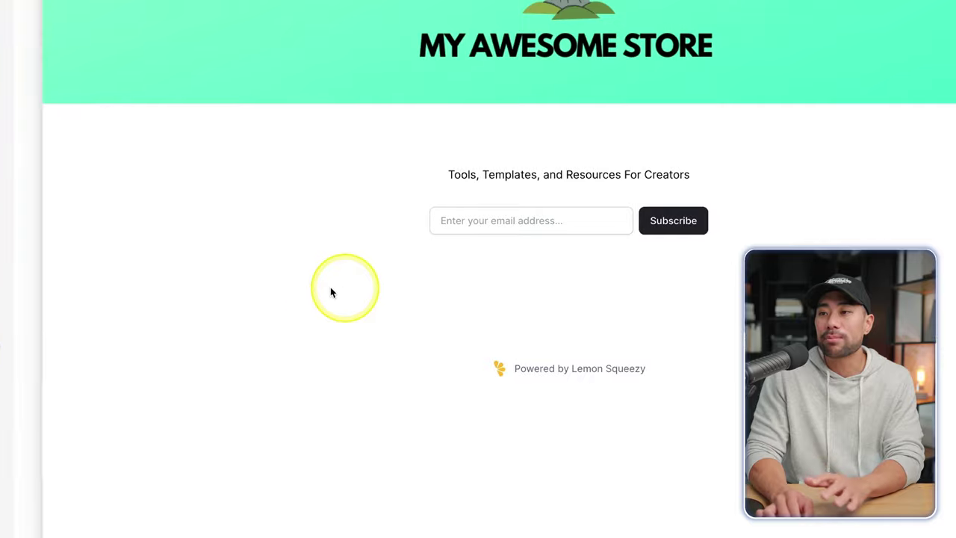
Step: Check the thumbnail size options, and publish the store design changes before returning to the dashboard
click(155, 356)
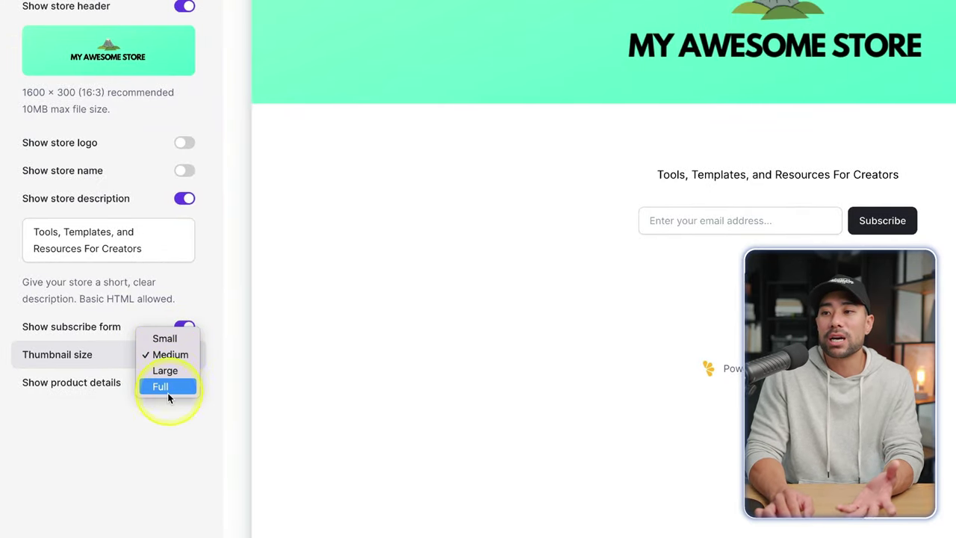
click(156, 453)
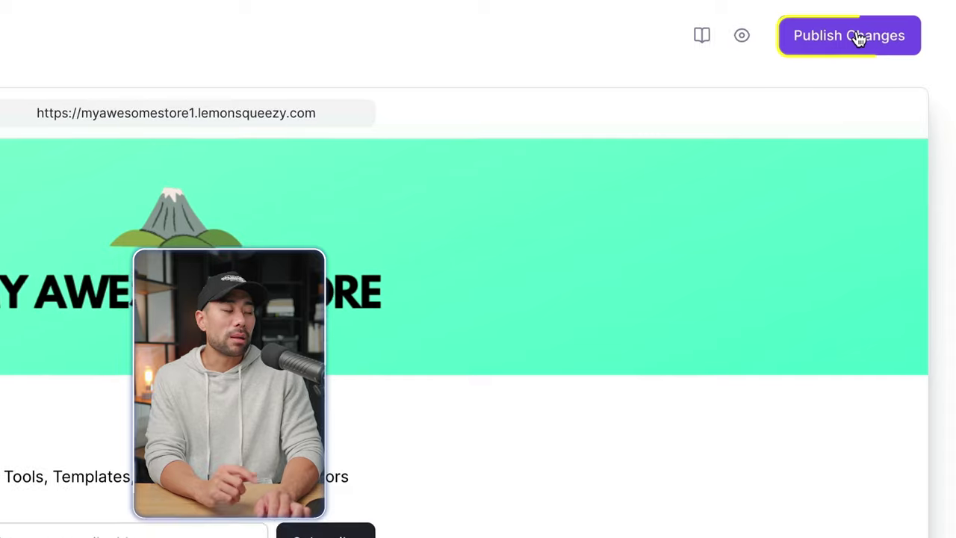
click(859, 39)
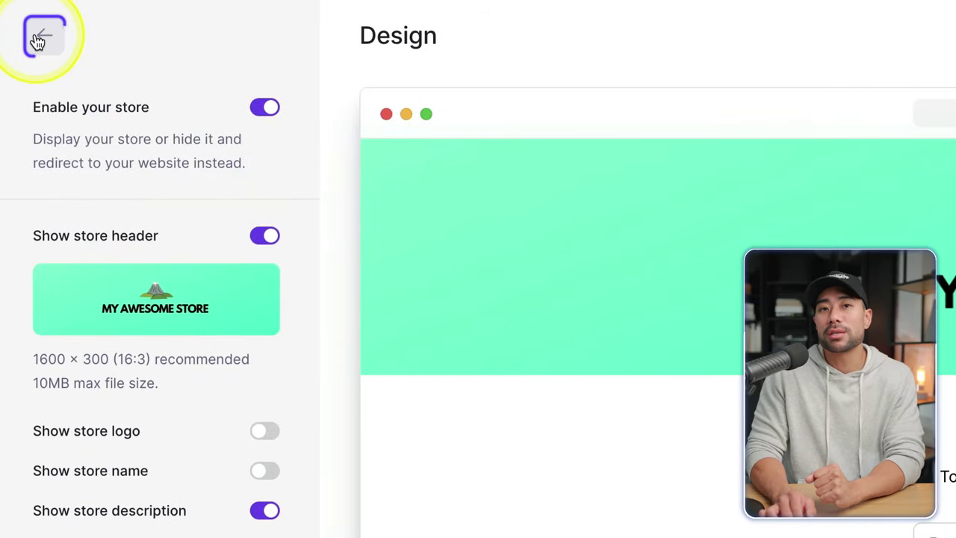
click(37, 41)
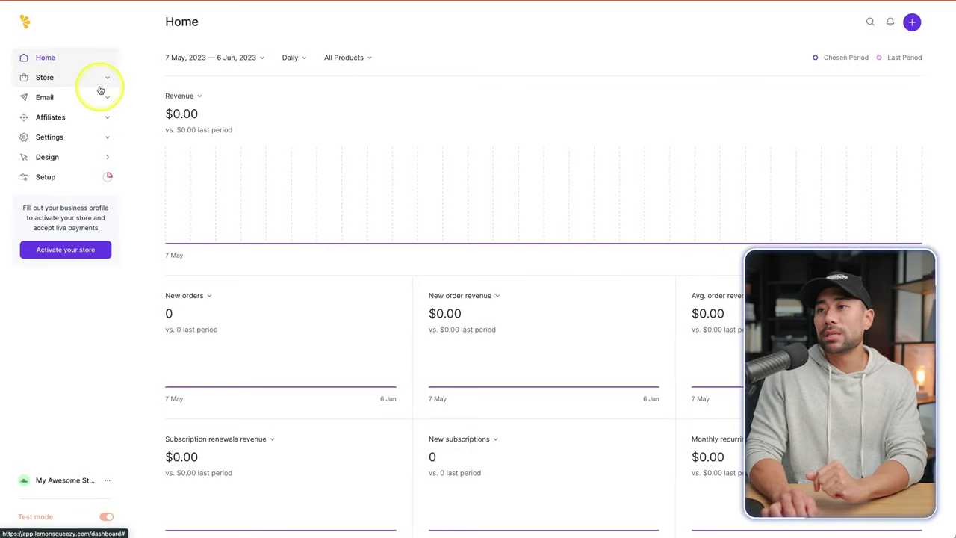
Step: Start a new product in the store's product list and name it "Modern Wallpaper Pack V1"
click(71, 85)
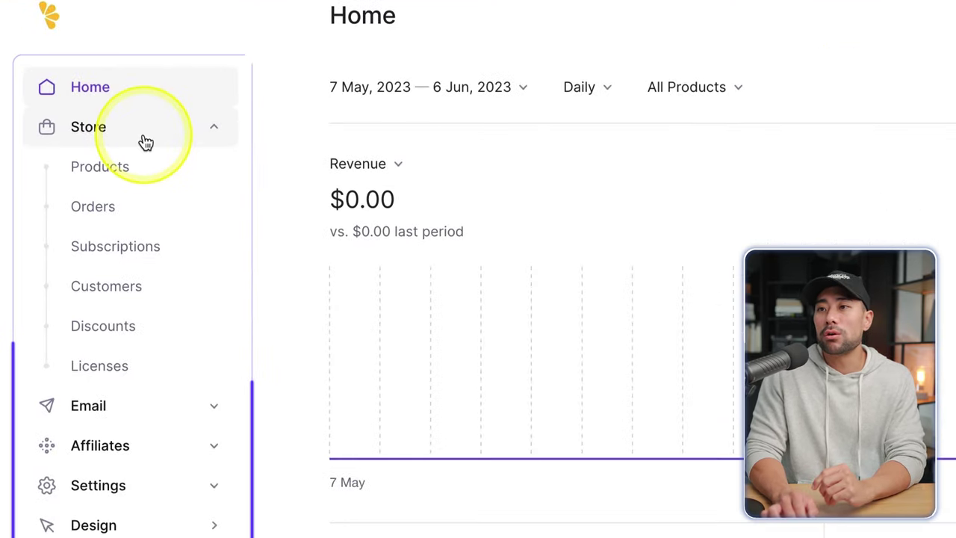
click(101, 171)
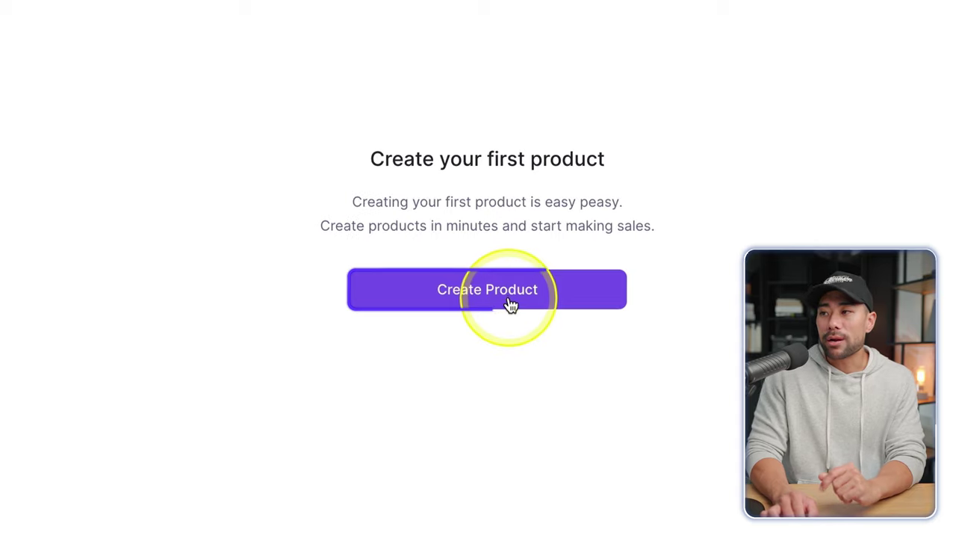
click(510, 304)
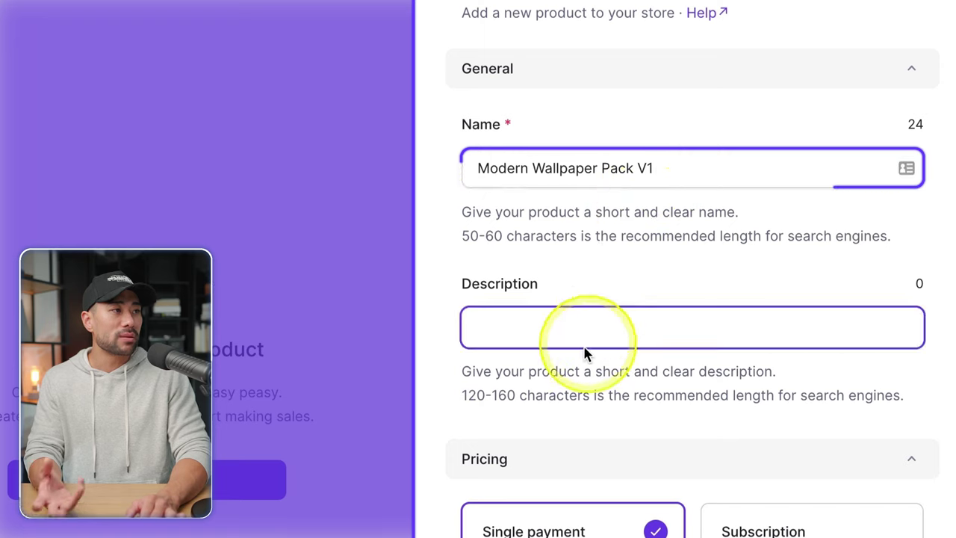
Step: Write the product description about 10 modern iPhone wallpapers, with a bulleted list of the black, blue and dark wallpapers and closing lines promising instant access
click(520, 328)
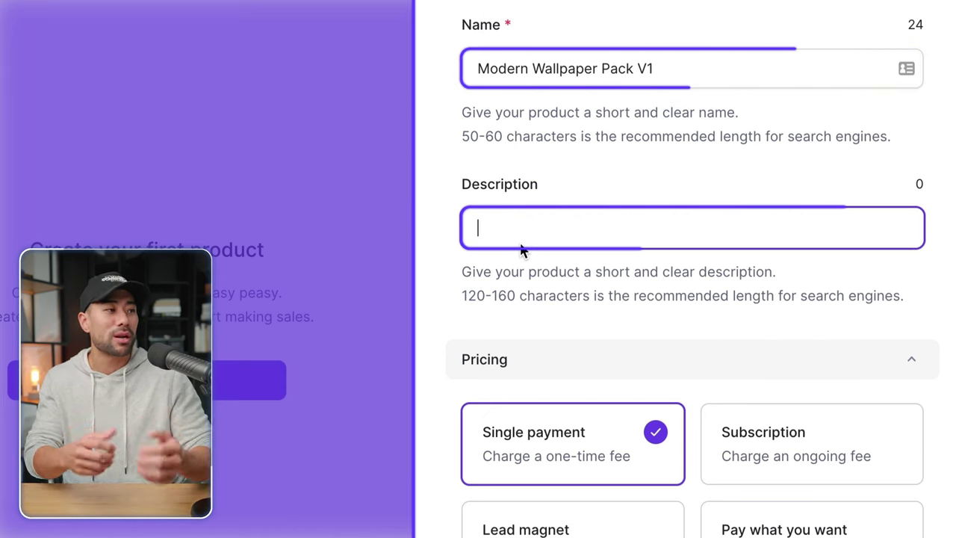
click(522, 233)
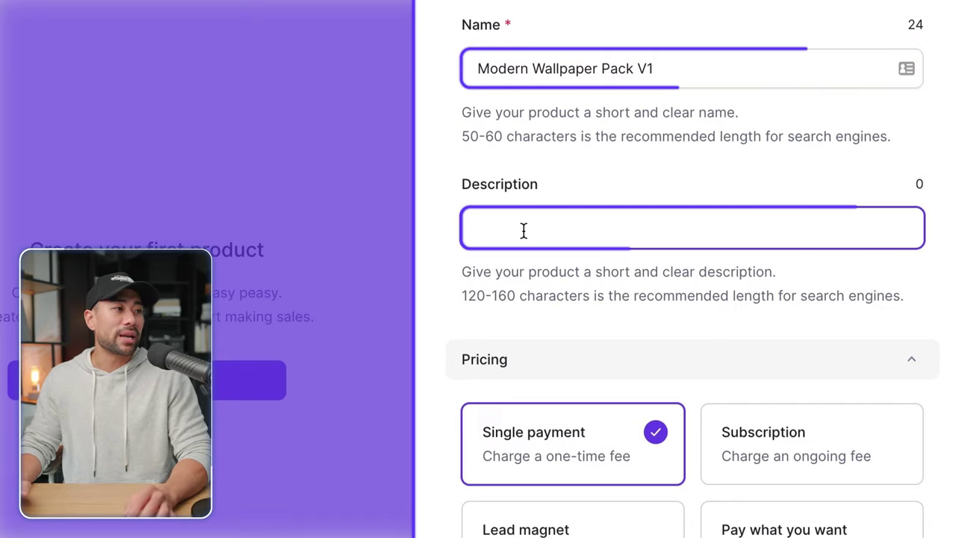
text(10 Modern Wallpapers For Your iPhone!  1 x wallpaper black 1 x wallpaper blue 1 x wallpaper dark  Make your phone aesthetic-looking!  Get instant access to the Modern Wallpaper Pack V1!)
scroll(736, 437, down, 2)
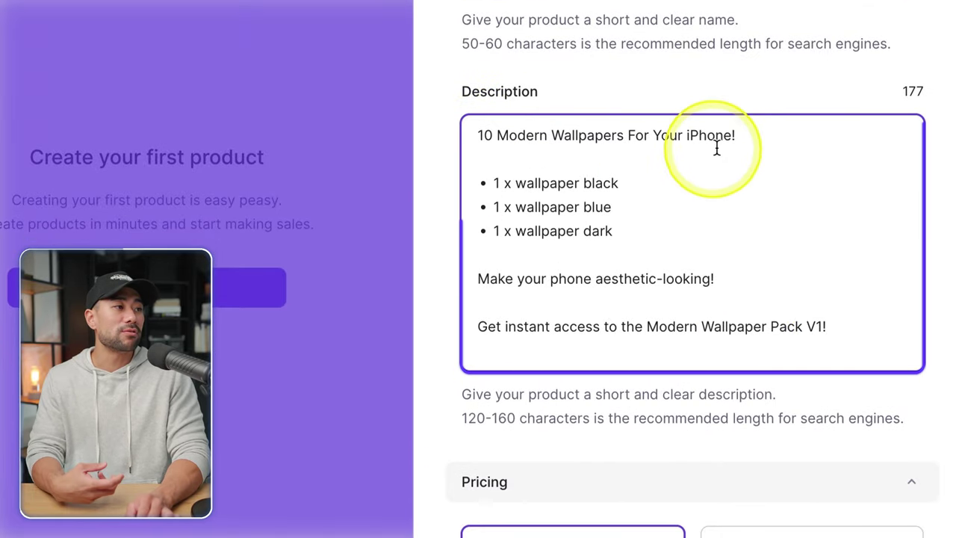
Step: Make the description's opening line "10 Modern Wallpapers For Your iPhone!" bold
drag(514, 183, 668, 180)
click(551, 220)
double_click(551, 221)
click(663, 232)
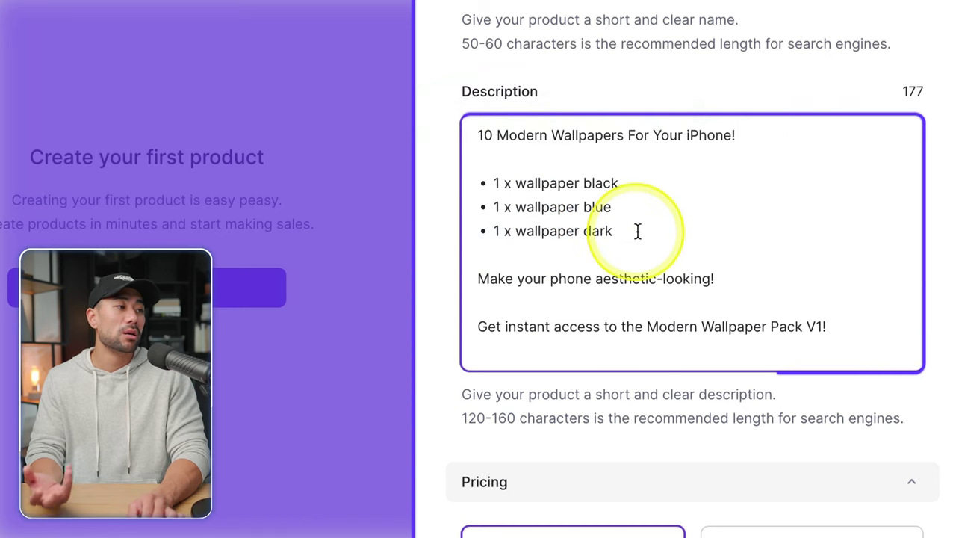
click(754, 143)
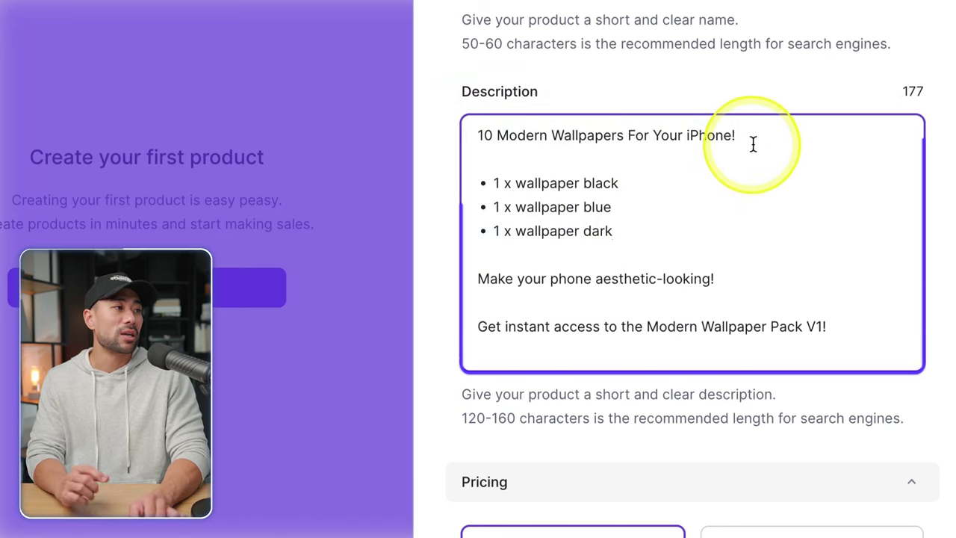
drag(772, 134, 425, 131)
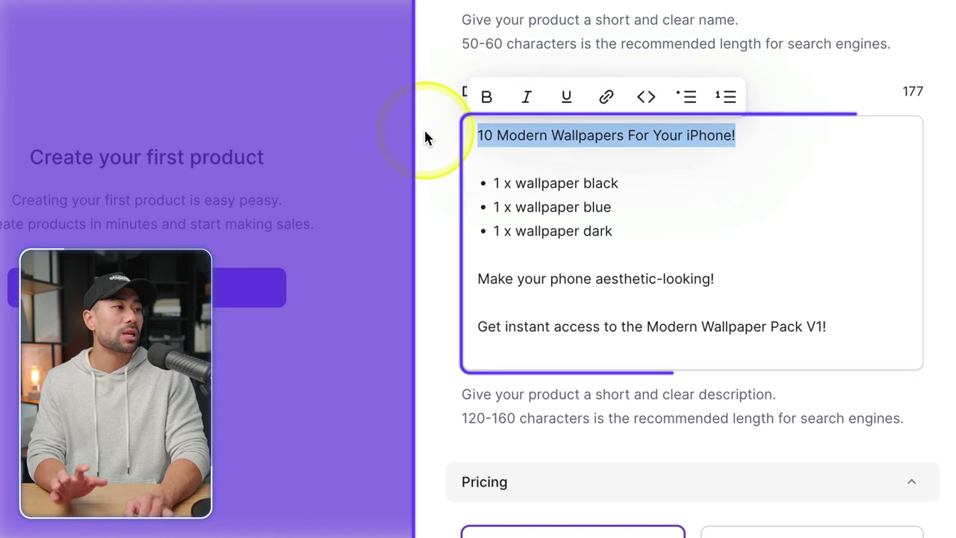
click(484, 101)
click(515, 229)
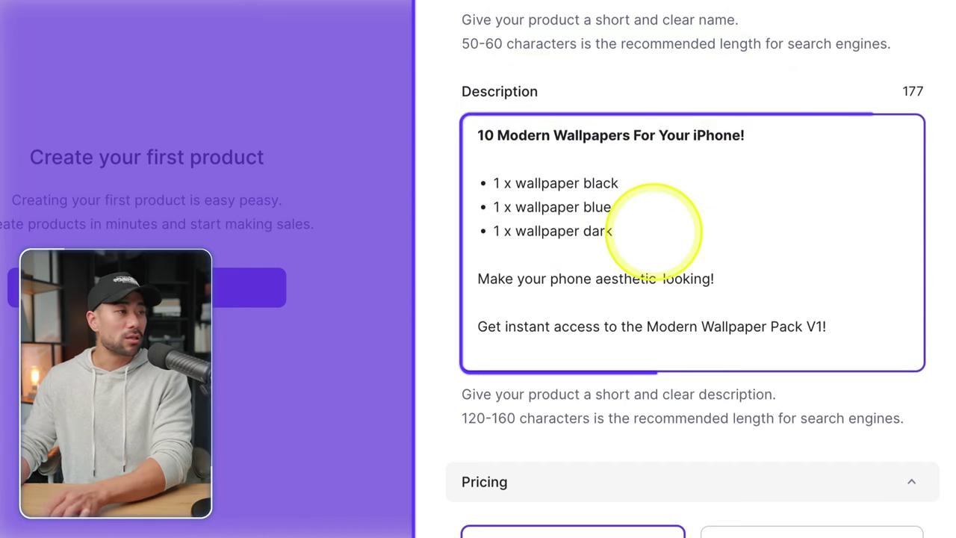
click(611, 230)
key(Return)
key(BackSpace)
key(Return)
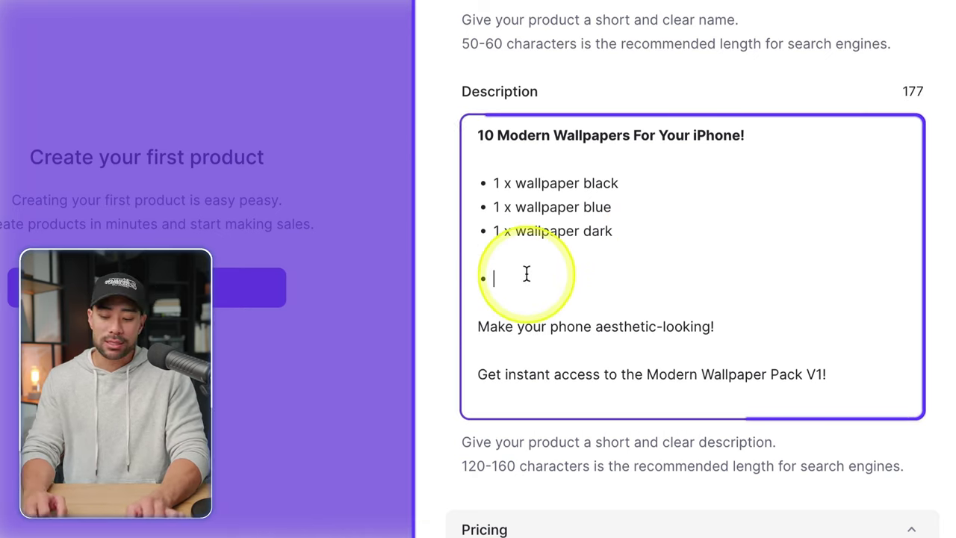
key(BackSpace)
Step: Try numbered formatting on the three wallpaper lines and a hyperlink on the word "phone" in the description
drag(633, 235, 493, 183)
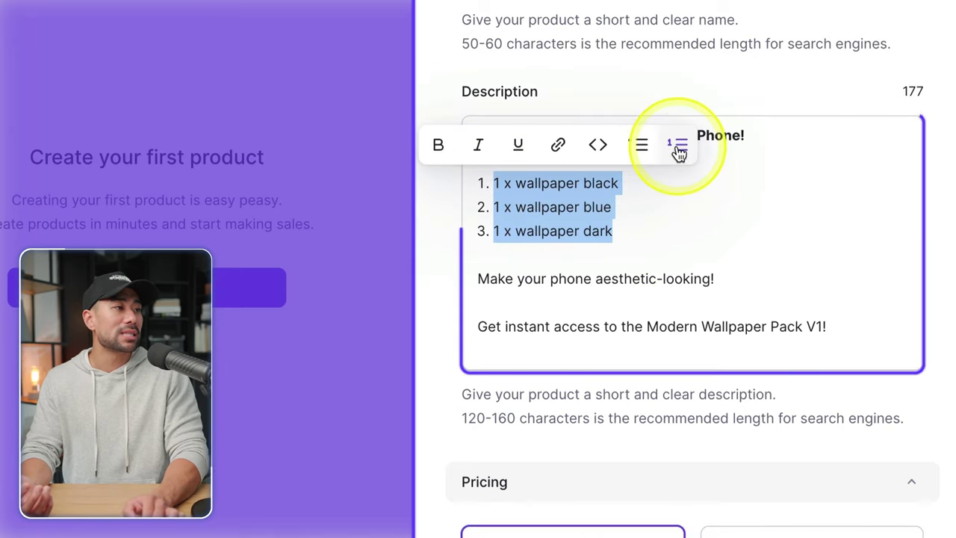
click(640, 144)
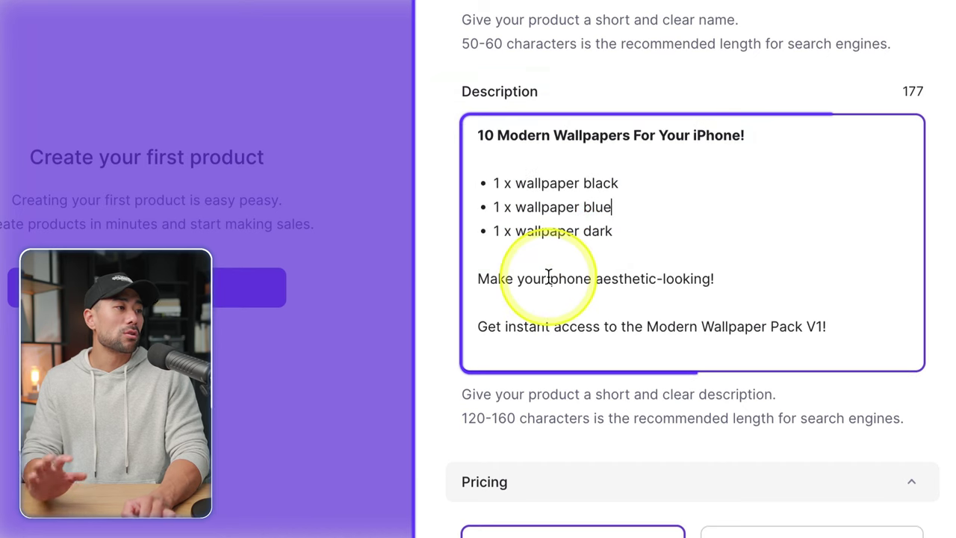
drag(549, 278, 598, 278)
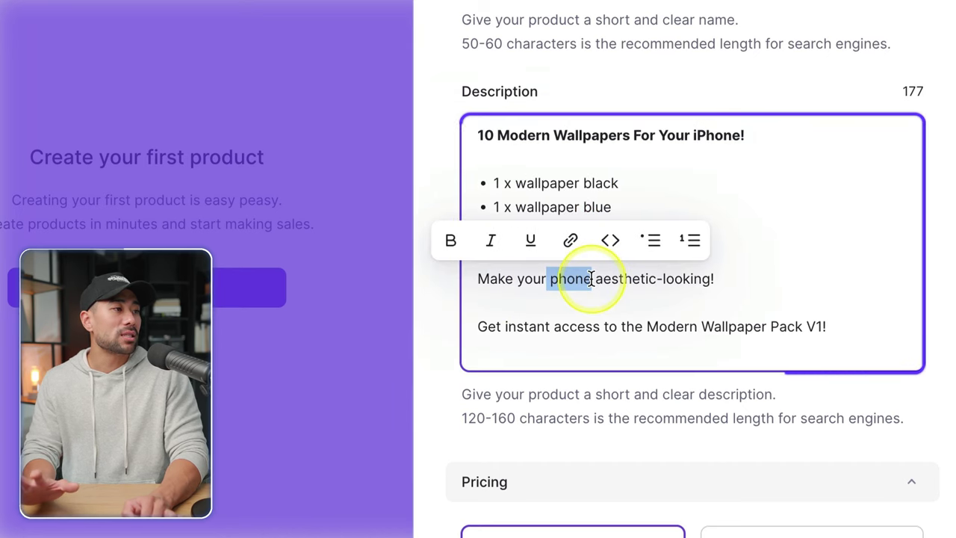
click(568, 240)
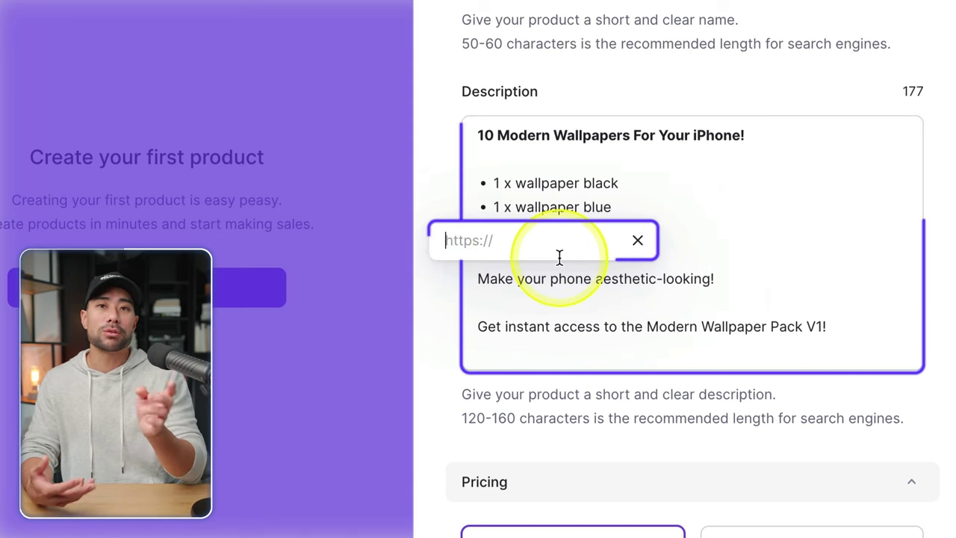
click(850, 318)
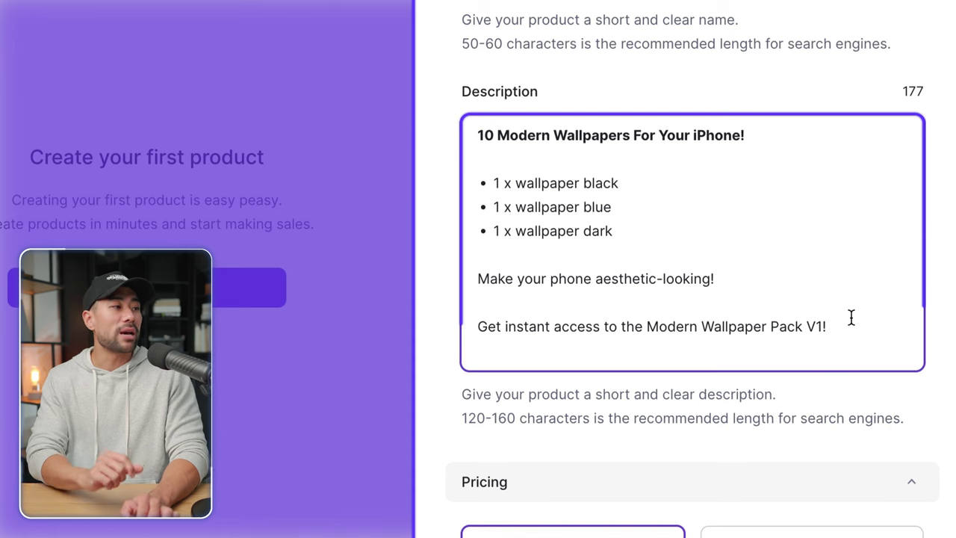
Step: Try the Lead magnet and Pay what you want pricing models, and return the product to Single payment
scroll(851, 318, down, 8)
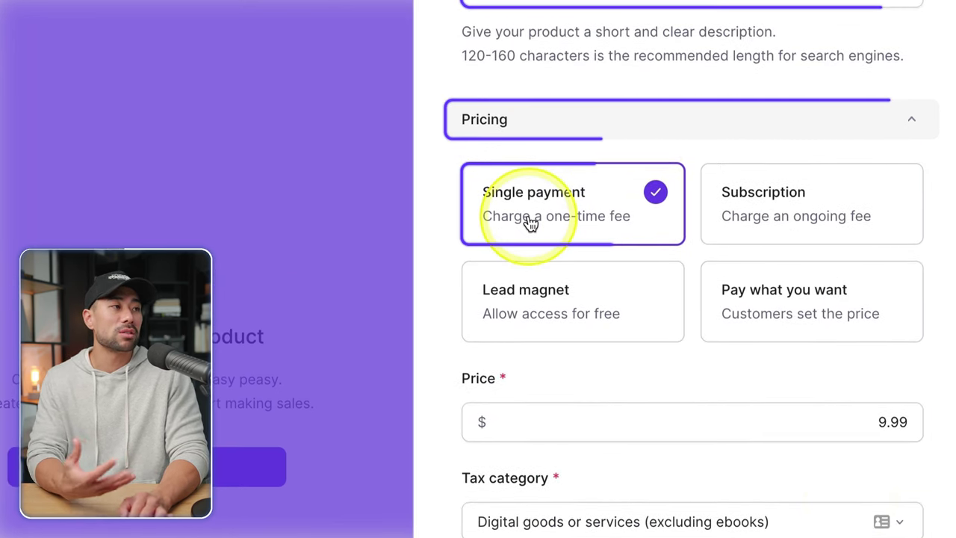
click(583, 321)
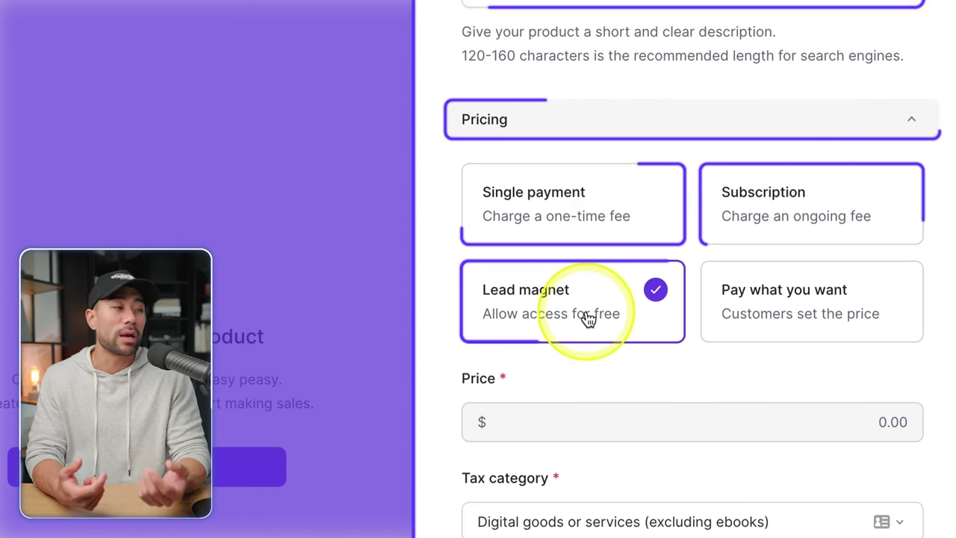
click(790, 322)
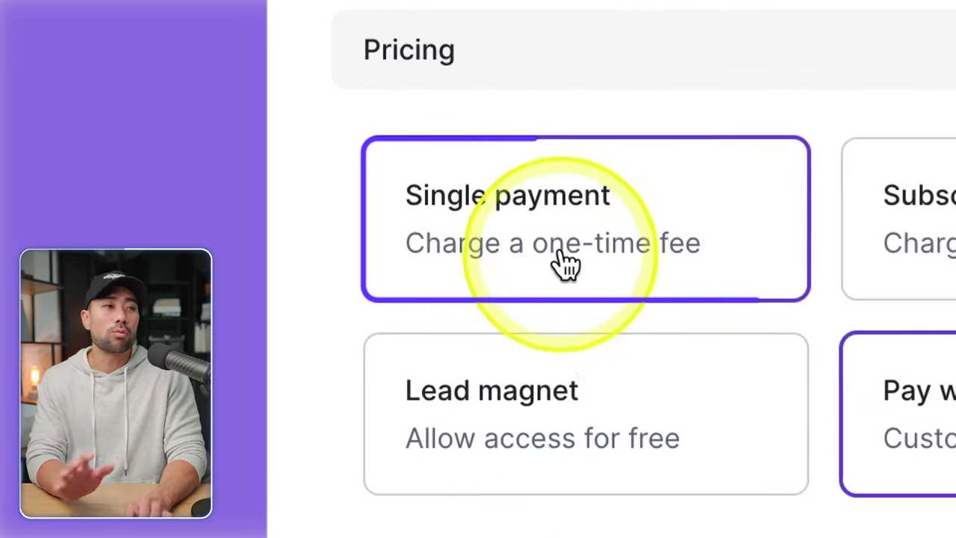
click(565, 259)
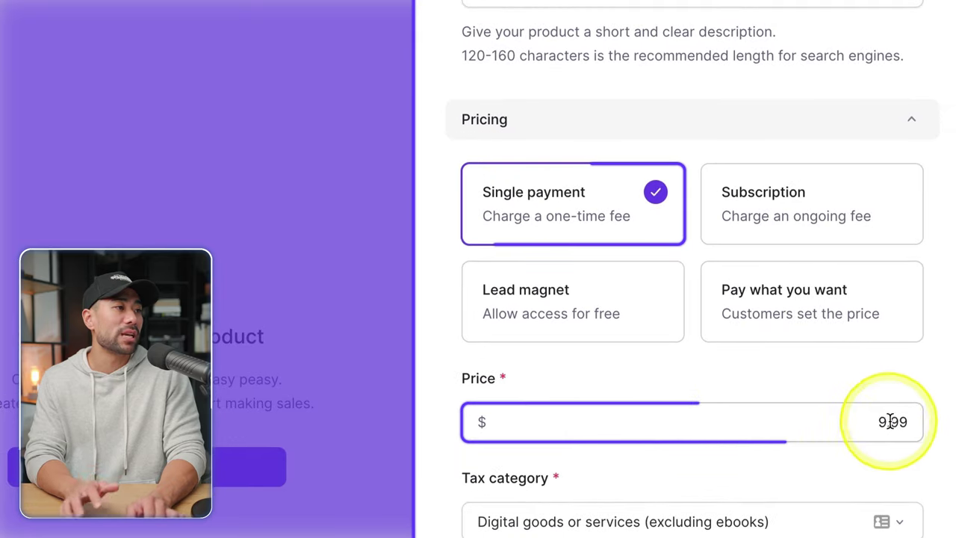
Step: Check the tax category choices and select "Digital goods or services (excluding ebooks)" for the product
scroll(634, 495, down, 2)
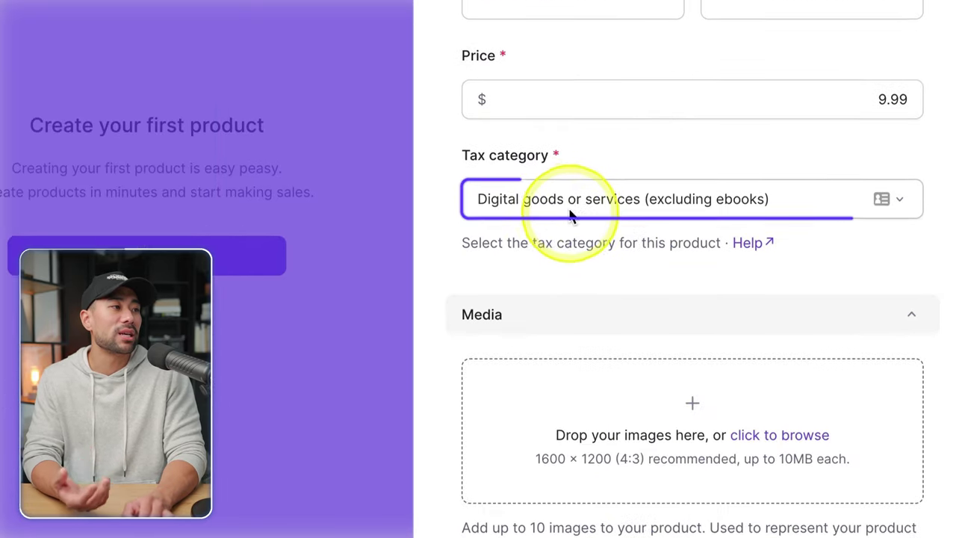
click(571, 194)
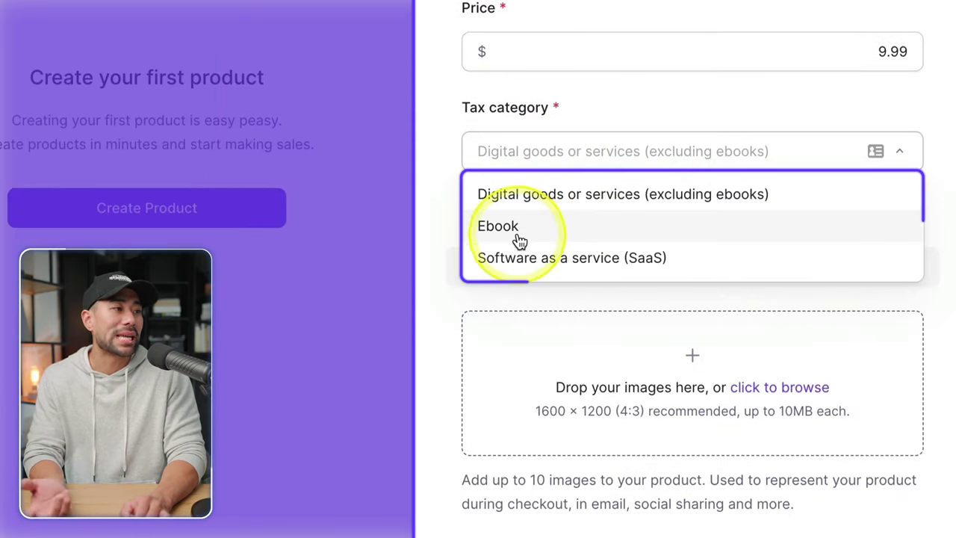
scroll(604, 272, down, 1)
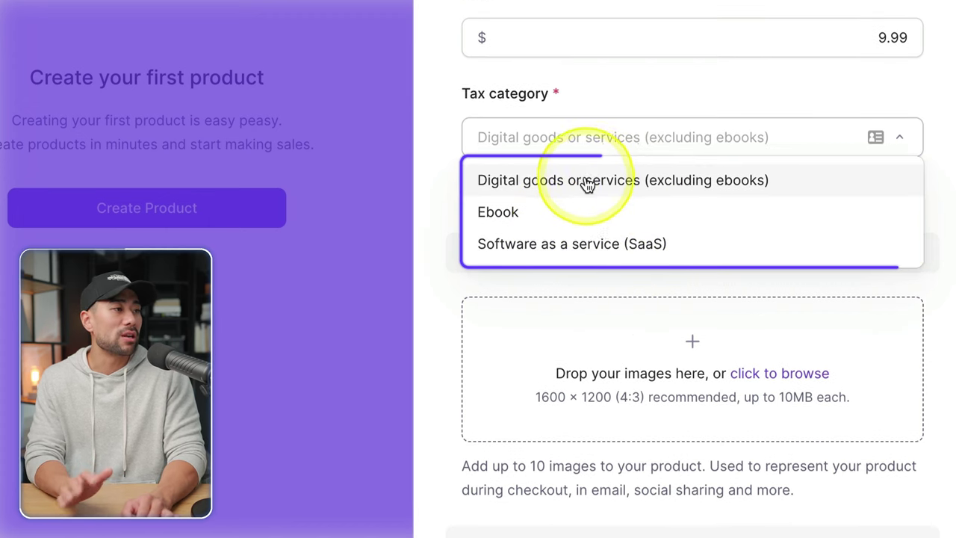
click(557, 191)
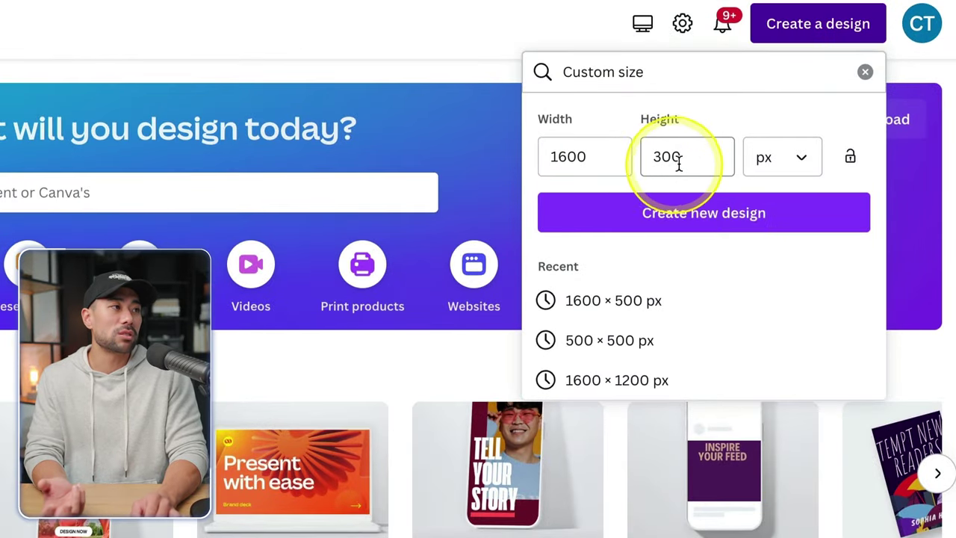
Step: In Canva, create a custom 1600 × 1200 px design for the product images and look through its pages
double_click(692, 160)
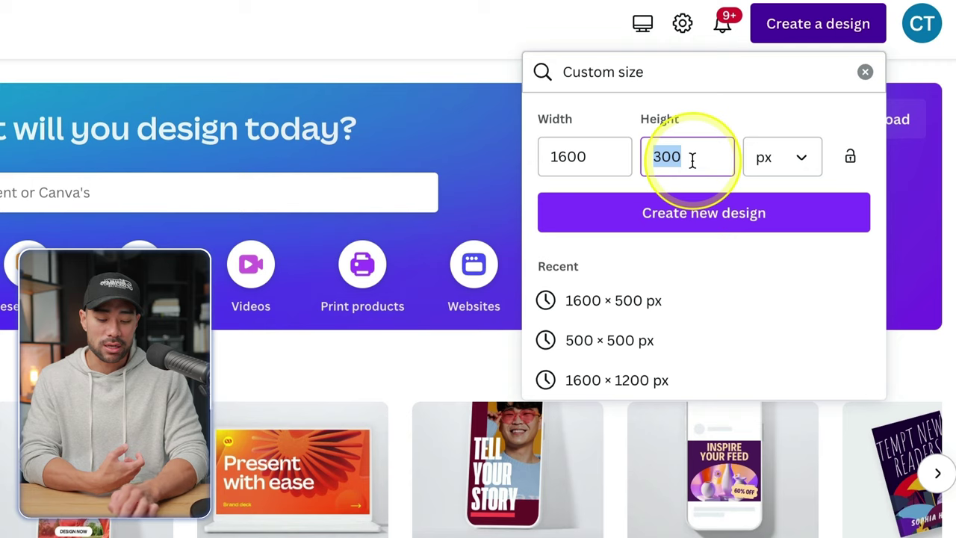
text(1200)
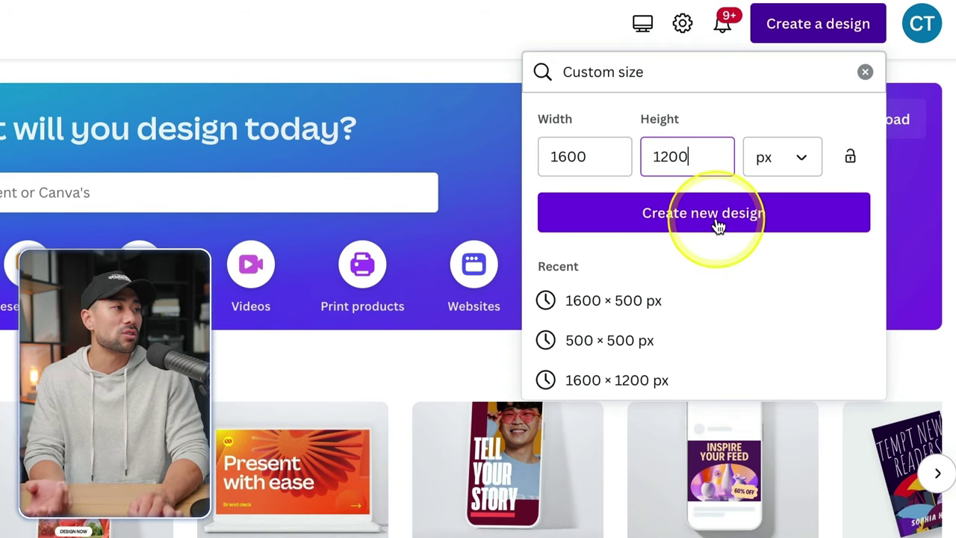
click(676, 215)
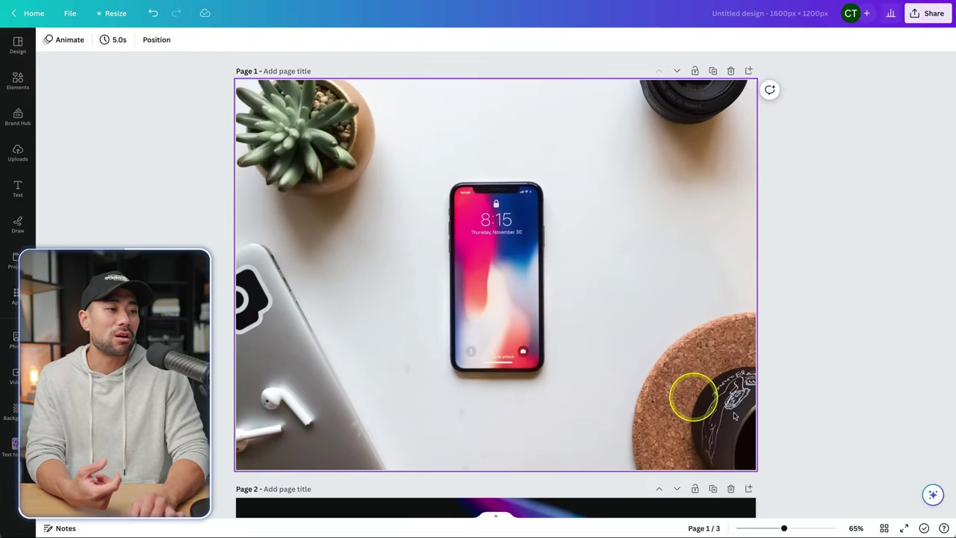
scroll(755, 422, down, 1)
scroll(755, 422, up, 1)
scroll(757, 424, down, 3)
scroll(757, 424, down, 8)
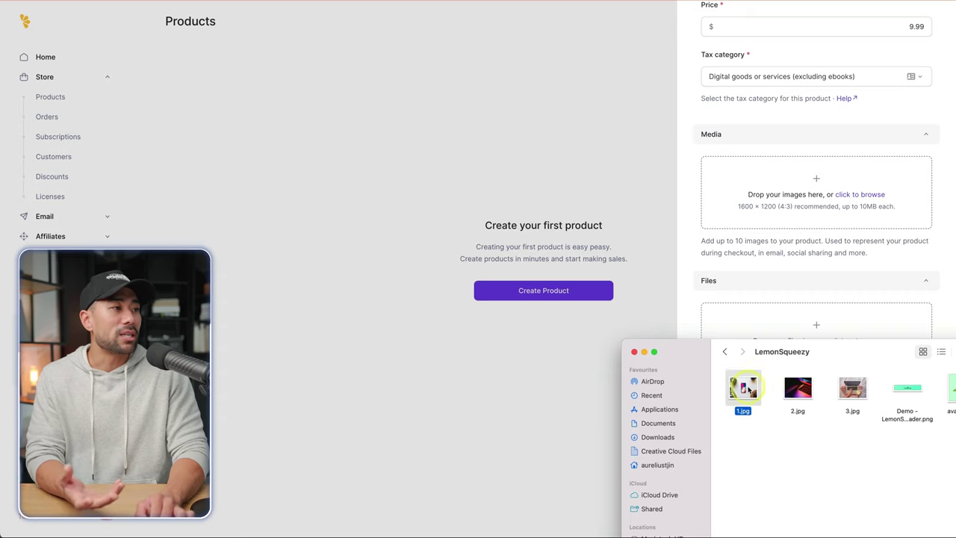
Step: Upload 1.jpg from the LemonSqueezy folder as the product's media image
drag(747, 388, 829, 198)
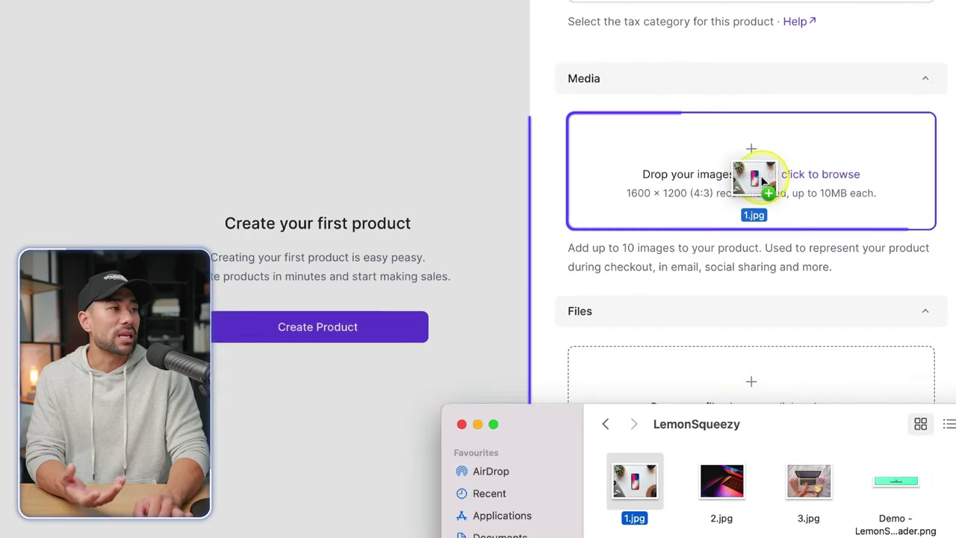
drag(763, 182, 758, 183)
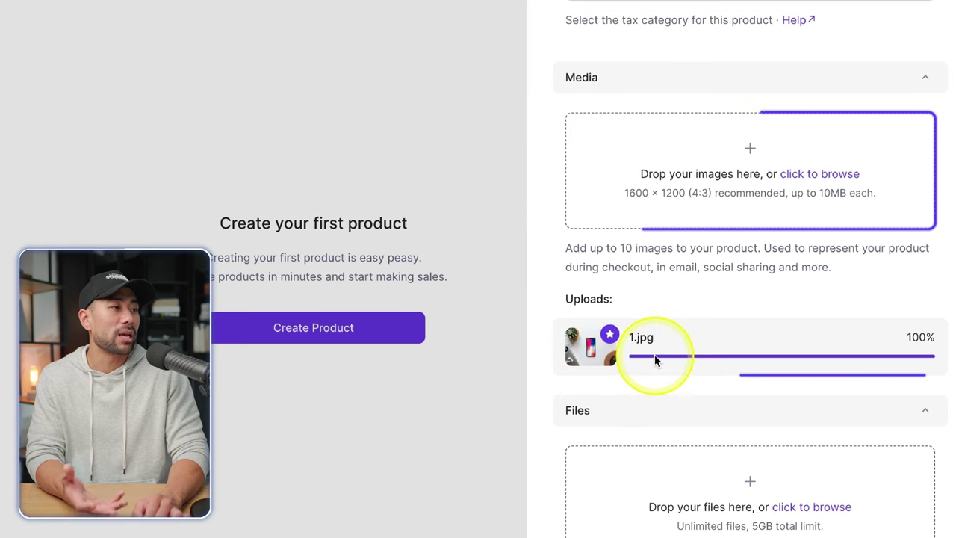
scroll(762, 448, down, 3)
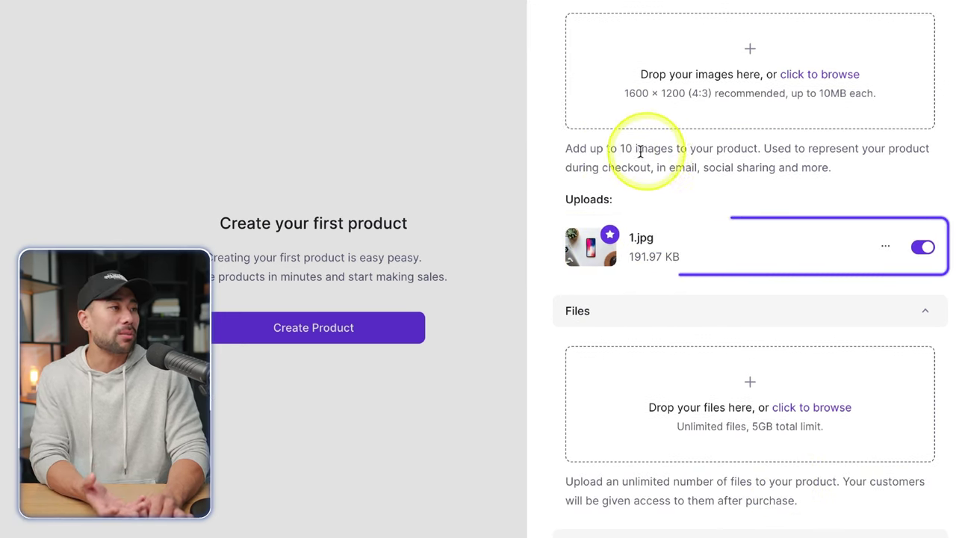
drag(637, 152, 823, 150)
Step: Upload Wallpapers.zip as the product's downloadable file for customers
scroll(777, 314, down, 3)
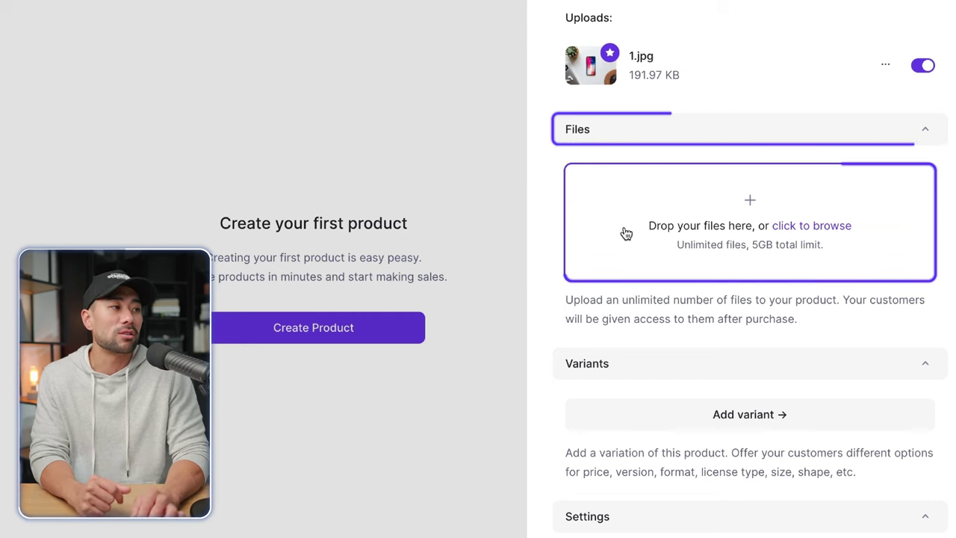
click(661, 245)
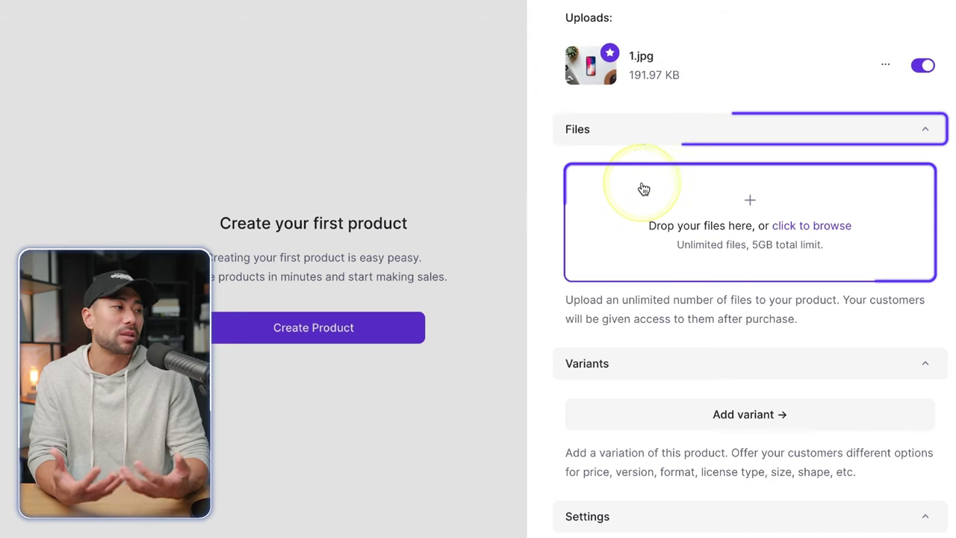
key(super+Tab)
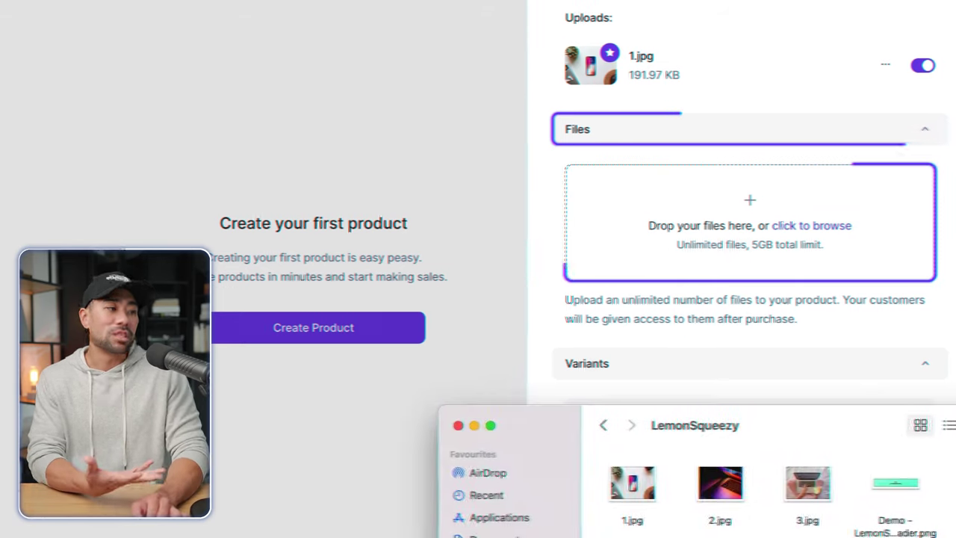
drag(638, 535, 751, 224)
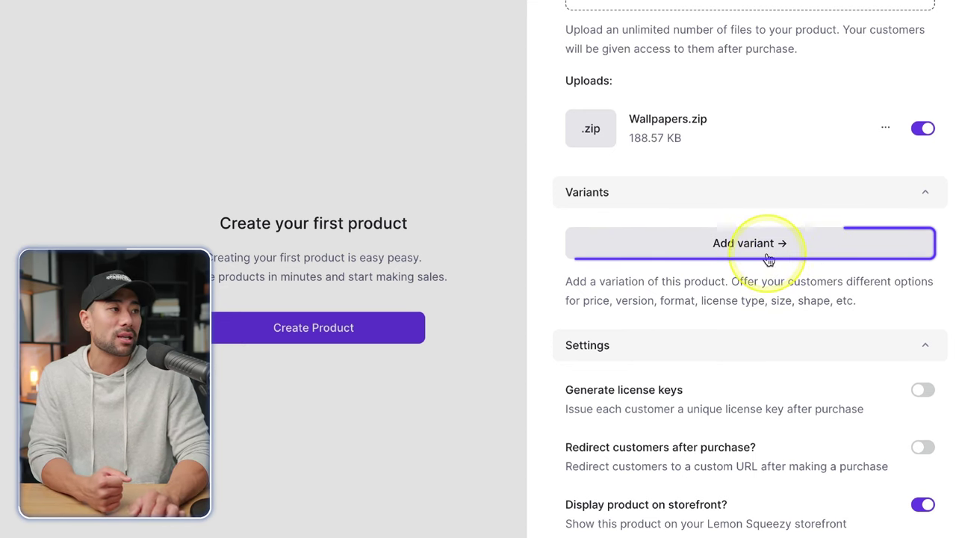
Step: Review the product details entered so far, and open the variant form to examine its name, description, pricing and tax options
scroll(767, 257, up, 10)
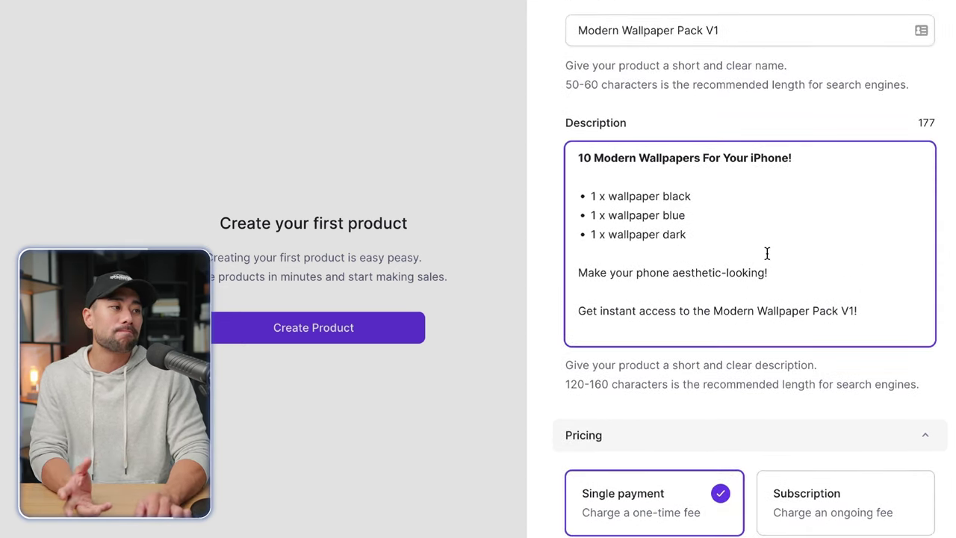
click(708, 312)
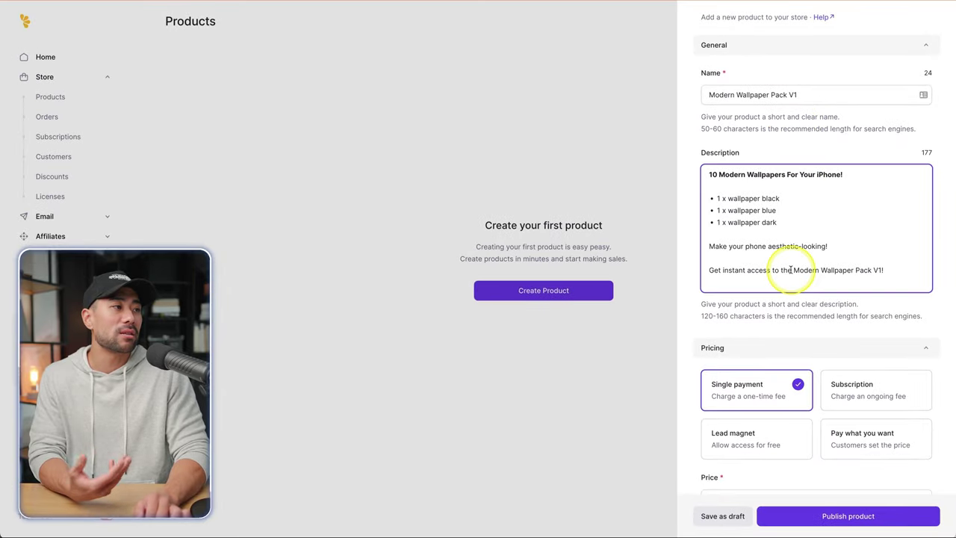
scroll(790, 270, down, 6)
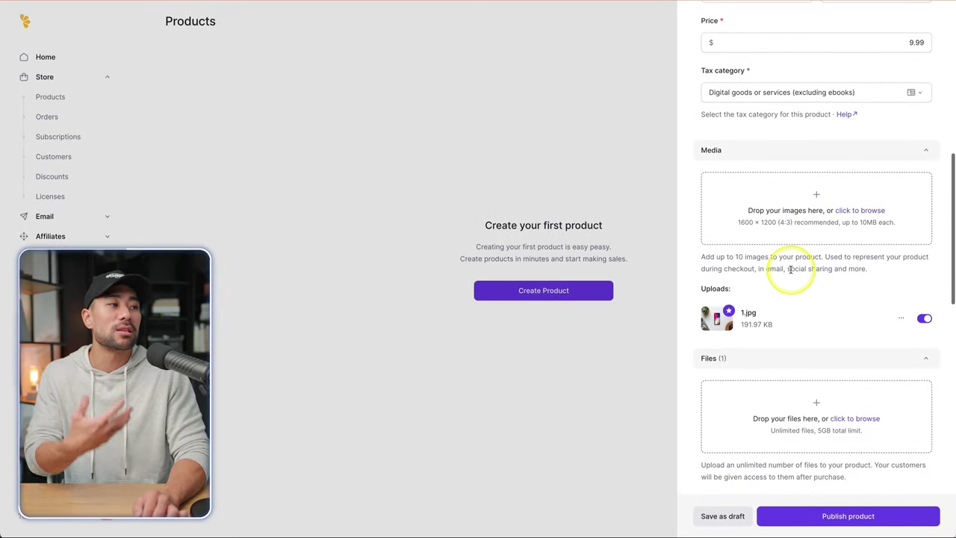
scroll(790, 269, down, 5)
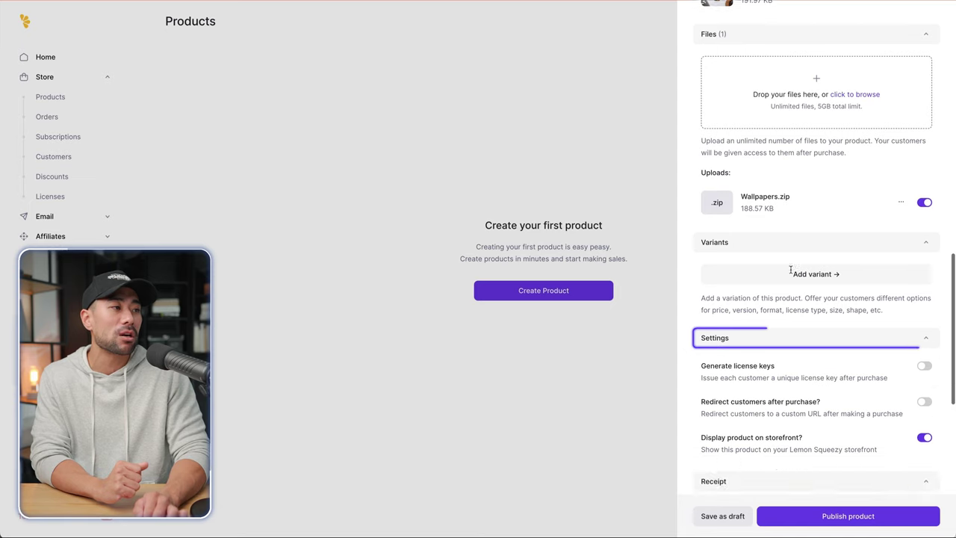
click(804, 228)
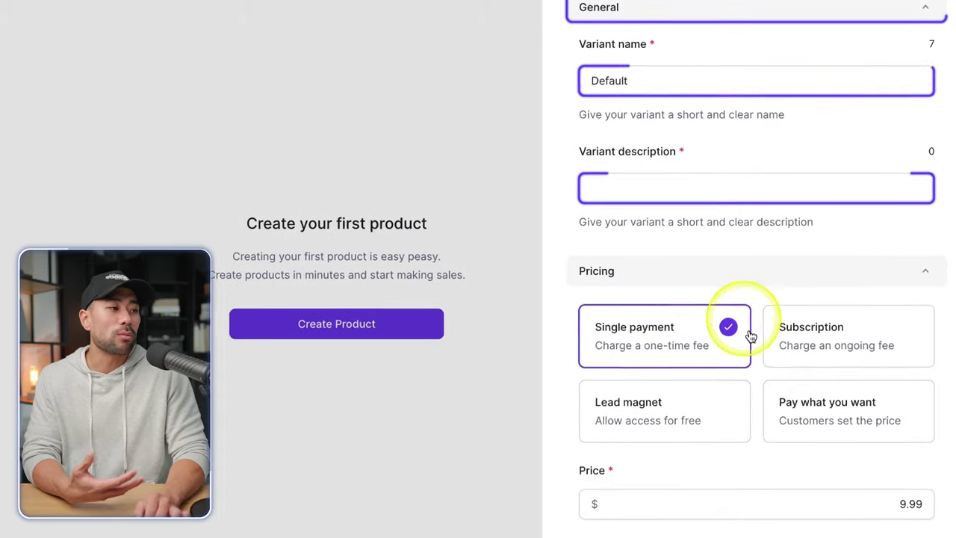
scroll(713, 341, down, 3)
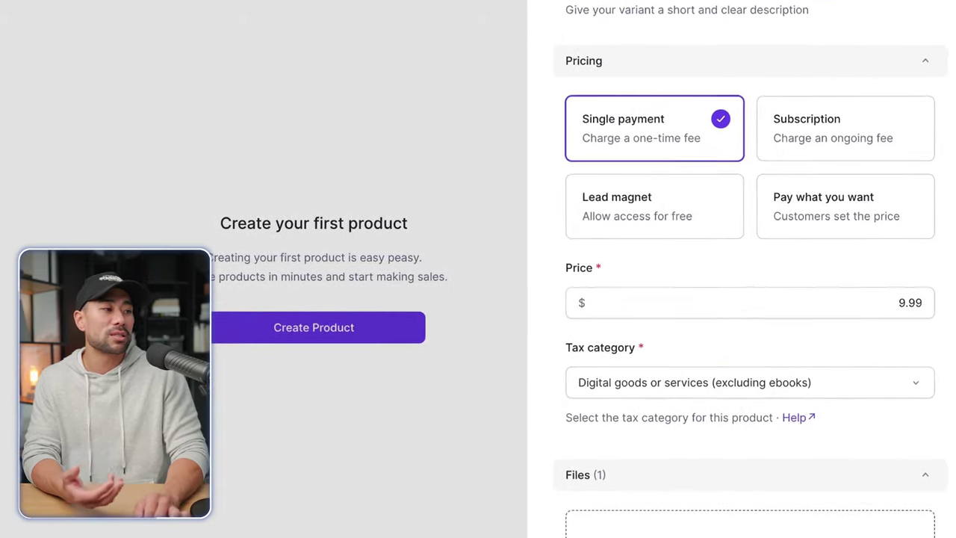
scroll(648, 215, down, 6)
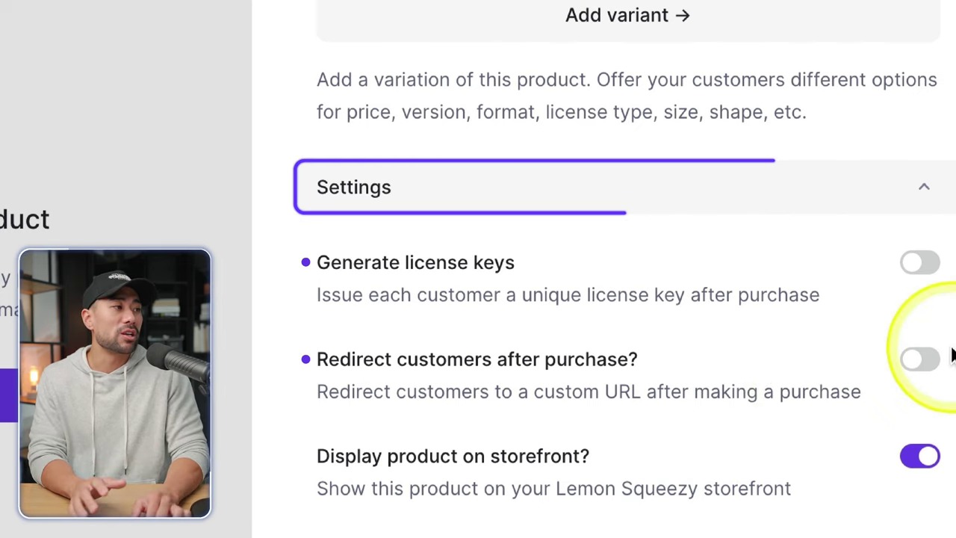
Step: Turn on redirecting customers after purchase to check its custom URL option, and turn it back off
click(921, 361)
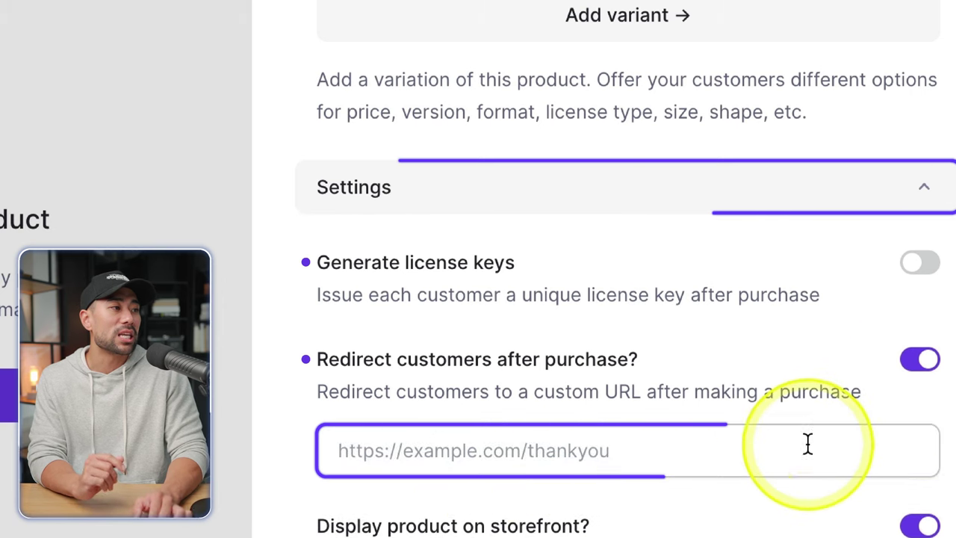
click(919, 360)
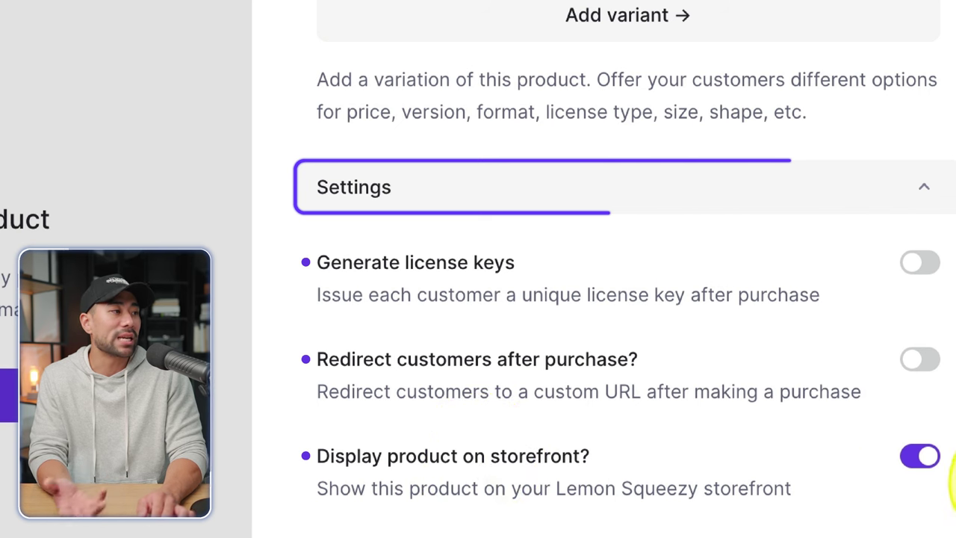
scroll(598, 321, down, 5)
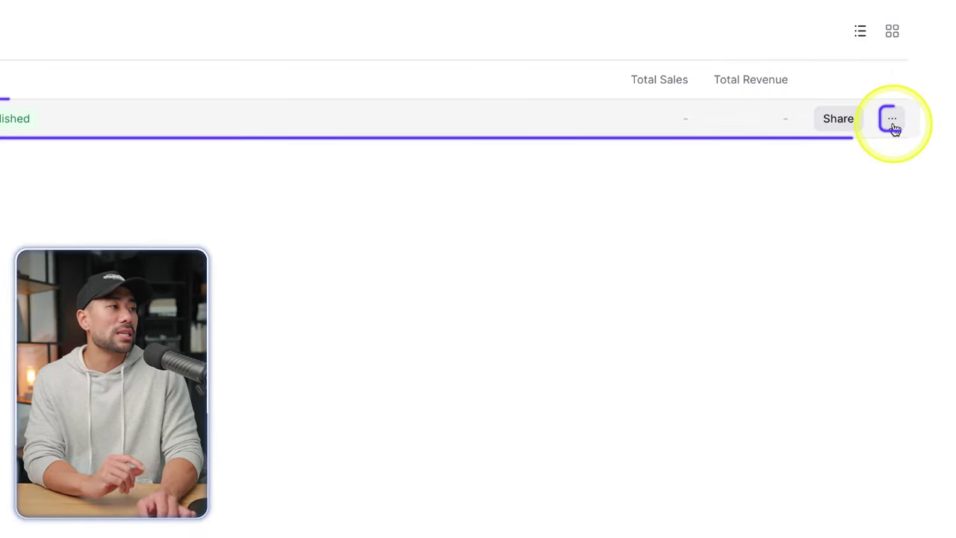
Step: Preview the Modern Wallpaper Pack V1 product and review its checkout page from the description to the payment form
click(893, 121)
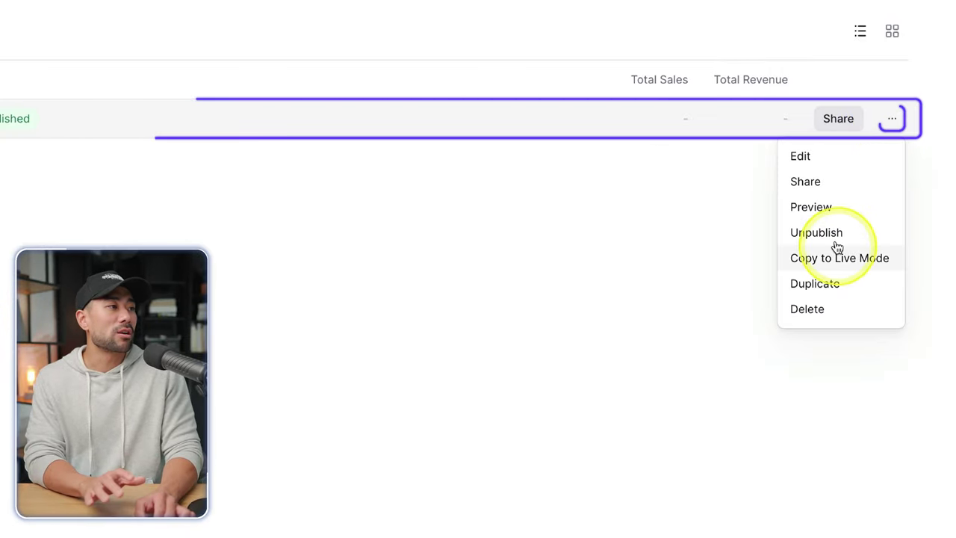
click(812, 208)
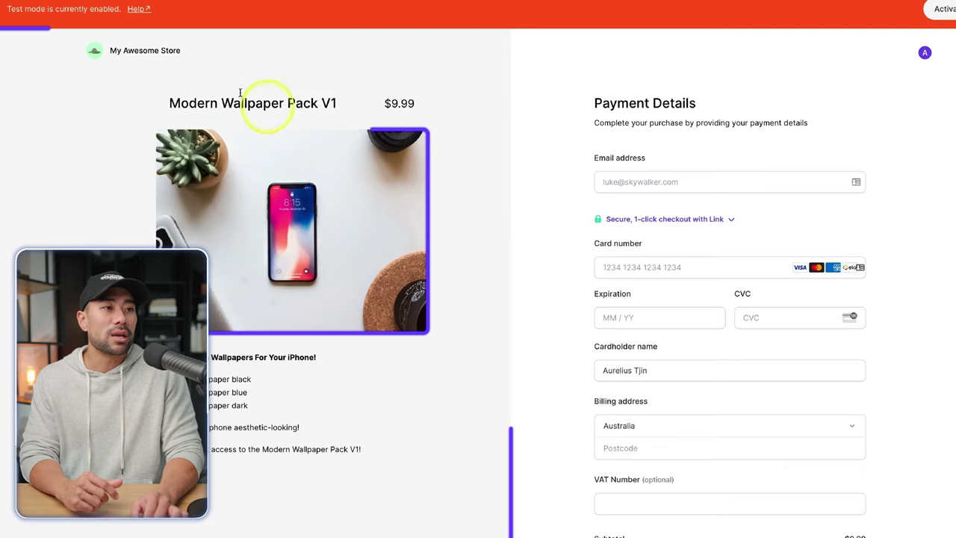
drag(210, 357, 334, 466)
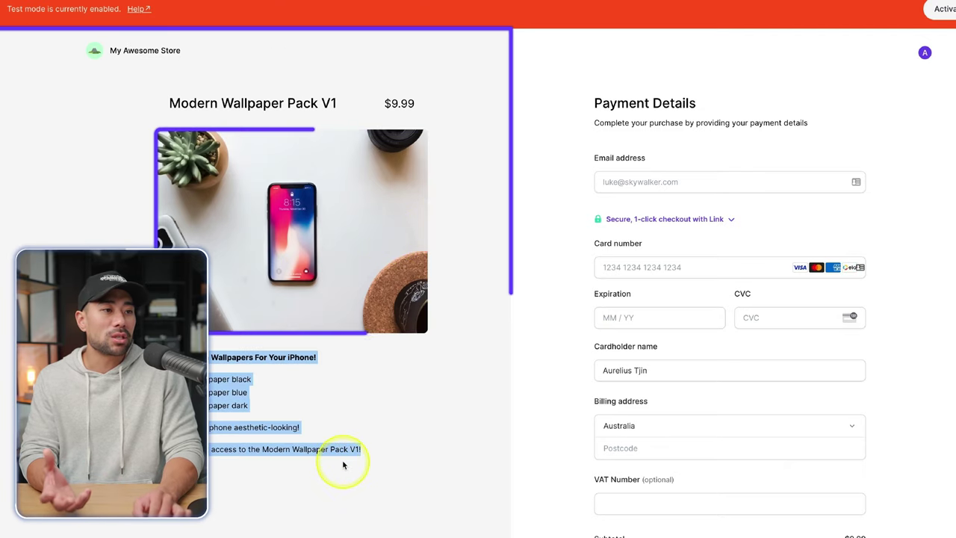
click(354, 459)
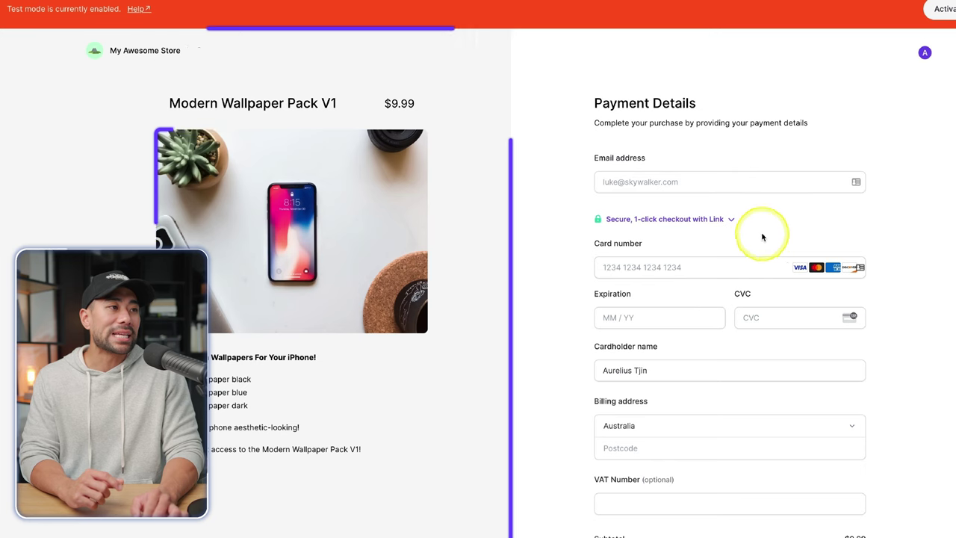
scroll(744, 351, down, 3)
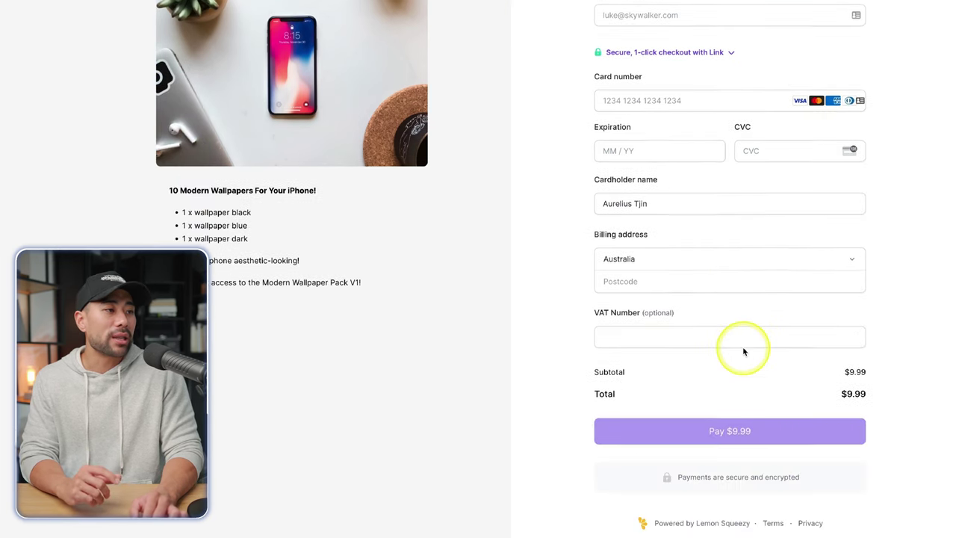
scroll(718, 452, up, 3)
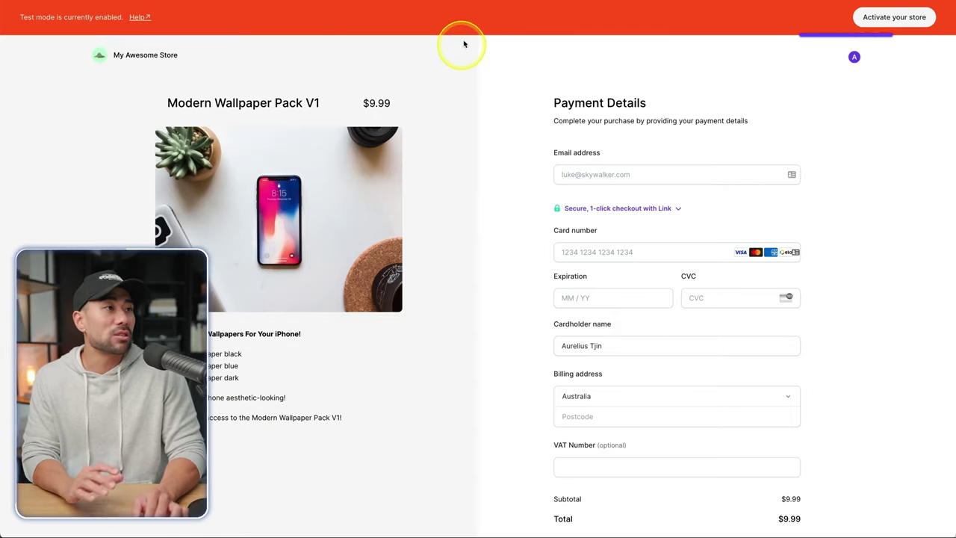
Step: View the storefront page to check how the product is listed
click(897, 21)
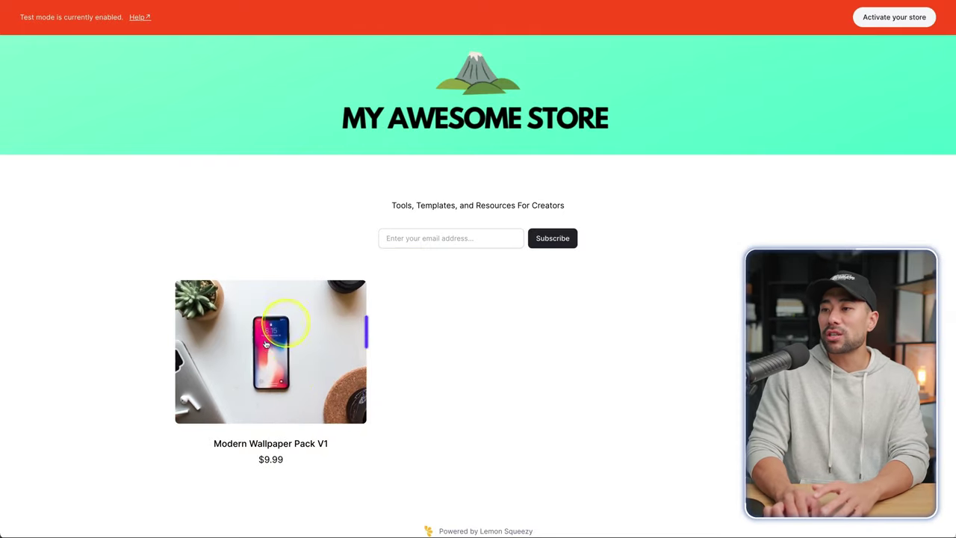
scroll(433, 401, down, 2)
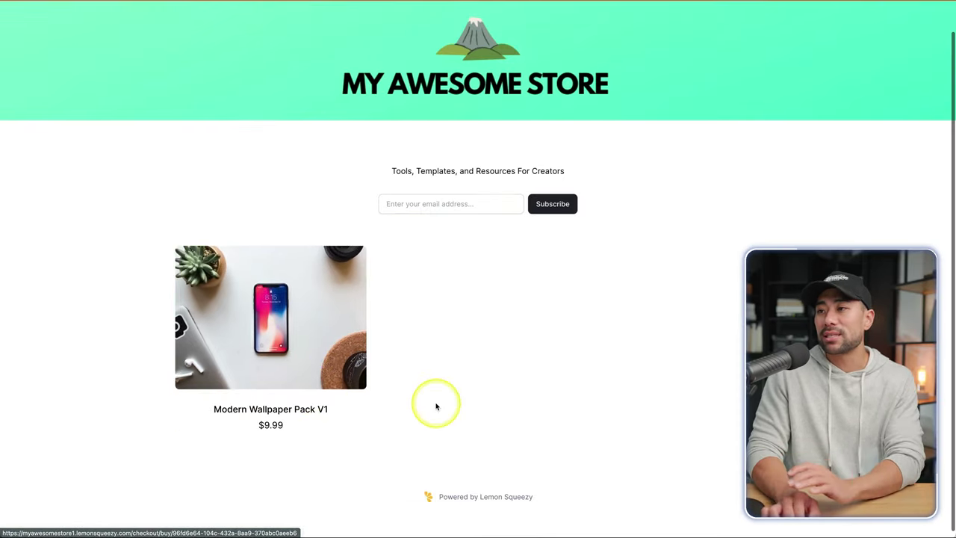
scroll(437, 407, up, 1)
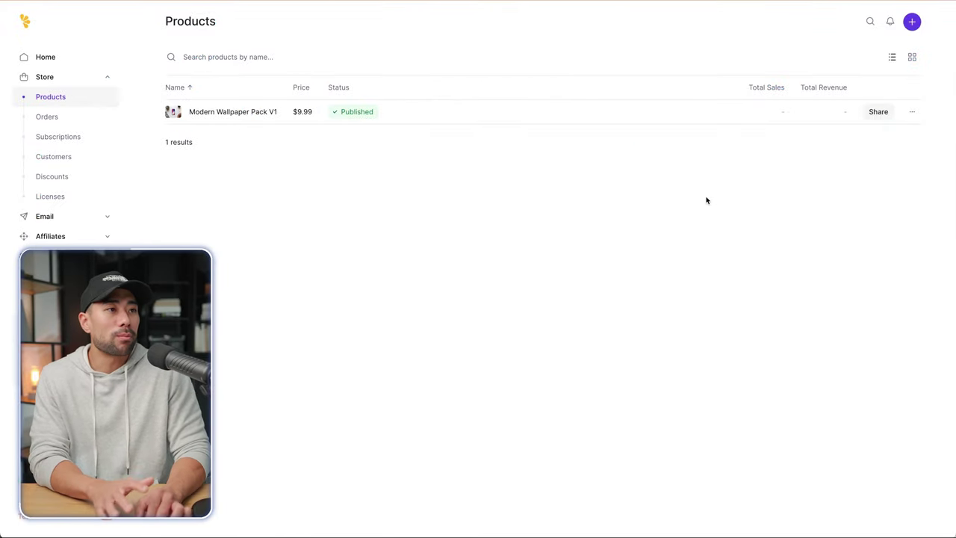
Step: Open the product's sharing options and examine the checkout link, the checkout overlay preview and its HTML embed code
click(880, 117)
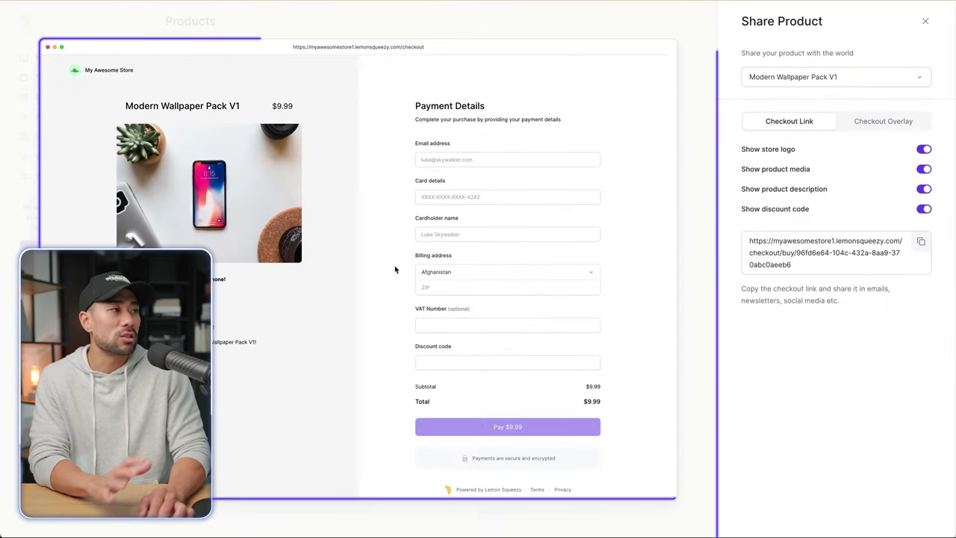
click(881, 128)
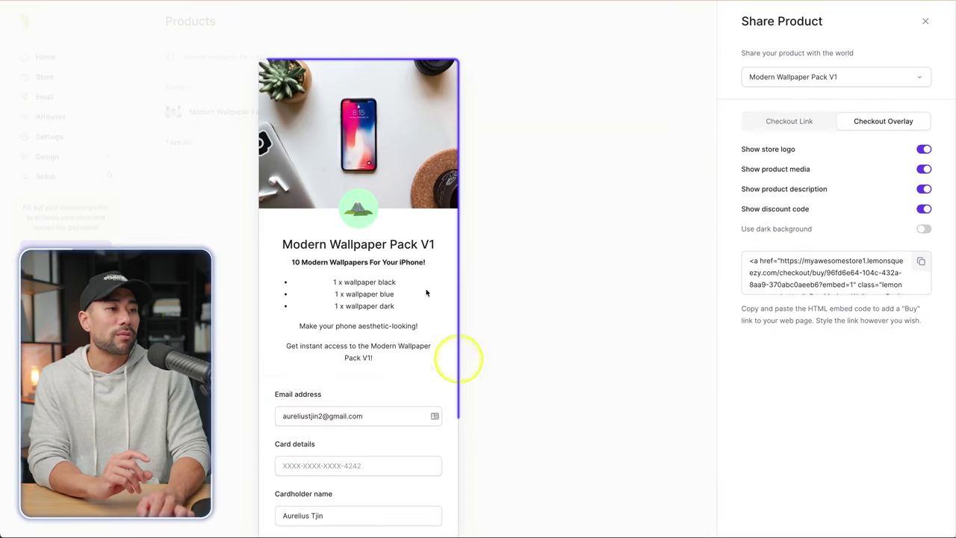
scroll(398, 283, down, 6)
scroll(376, 312, up, 2)
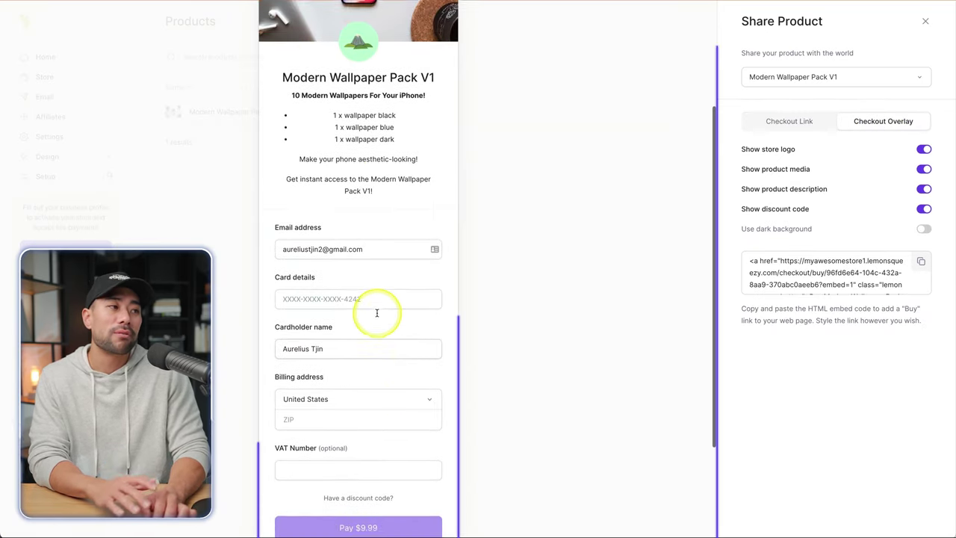
click(752, 261)
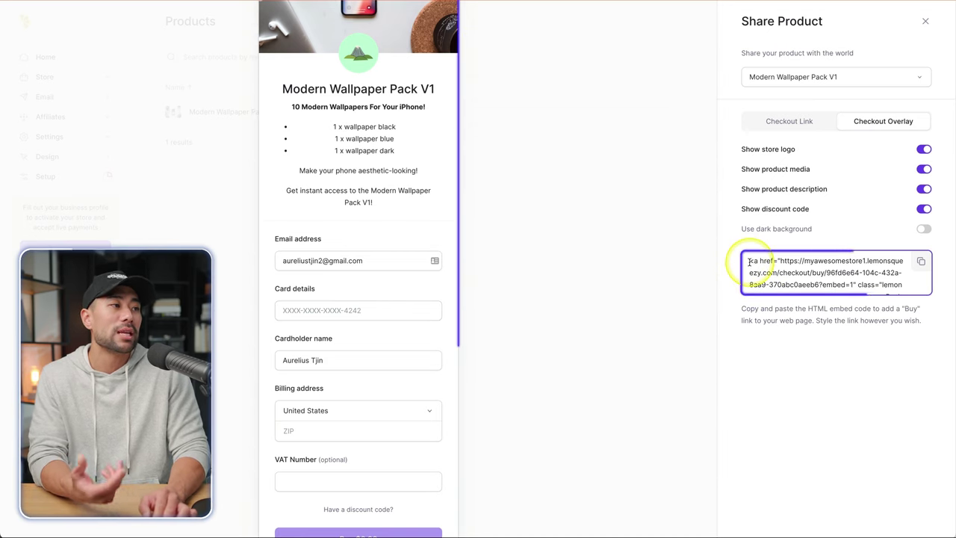
triple_click(749, 261)
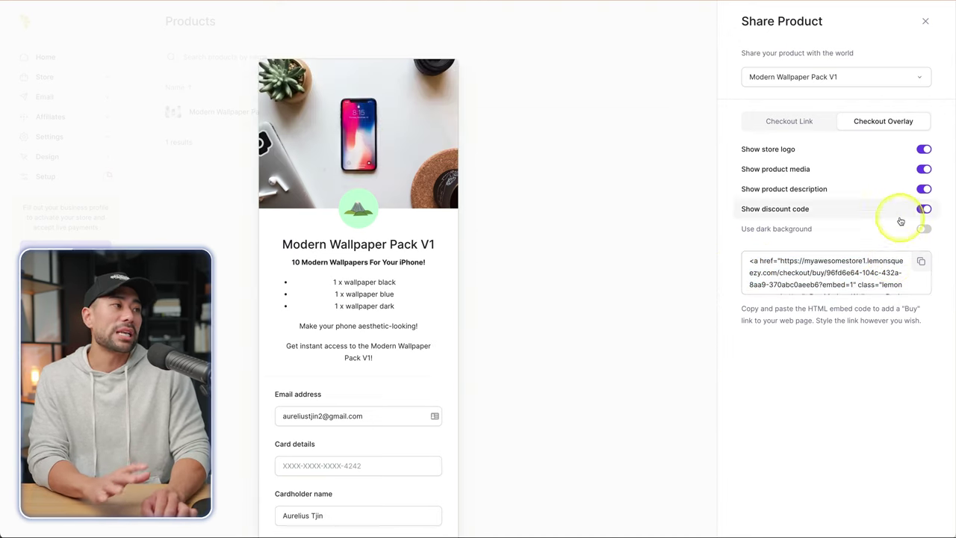
Step: Turn the store logo and the product media off and back on to compare the checkout overlay preview
click(924, 150)
click(923, 150)
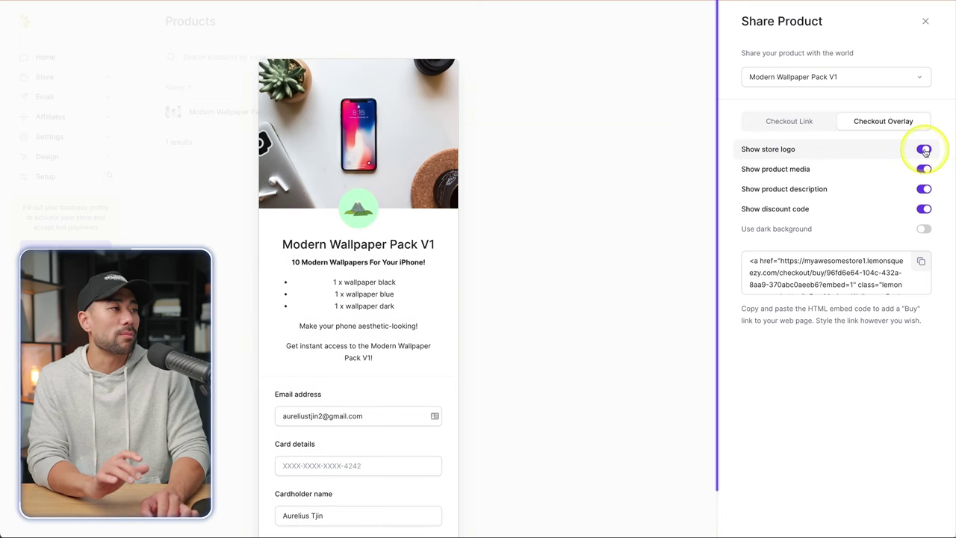
click(923, 150)
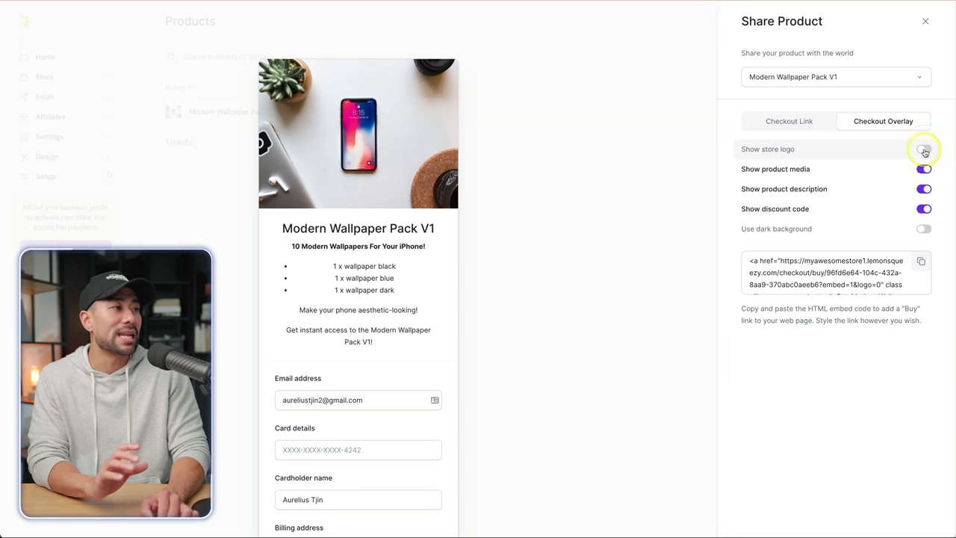
click(923, 150)
click(924, 170)
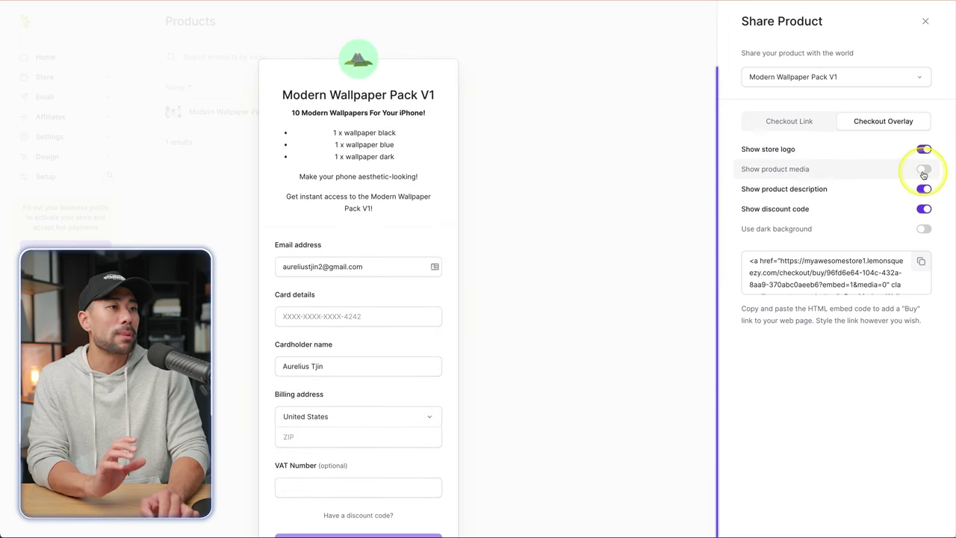
click(923, 171)
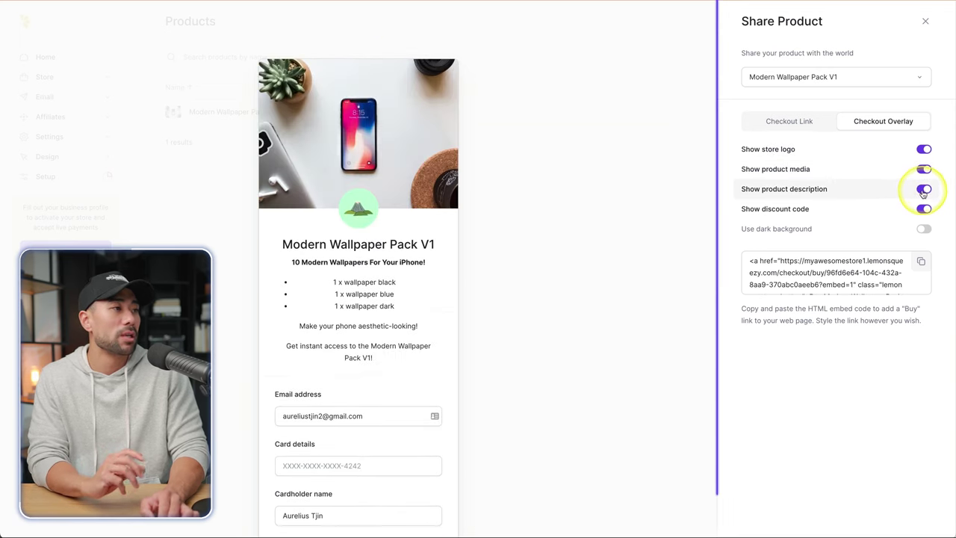
Step: Turn the product description and discount code off and back on in the checkout overlay, and try its dark background option
click(923, 191)
click(923, 191)
click(922, 192)
click(923, 191)
click(924, 209)
click(923, 211)
scroll(391, 340, down, 5)
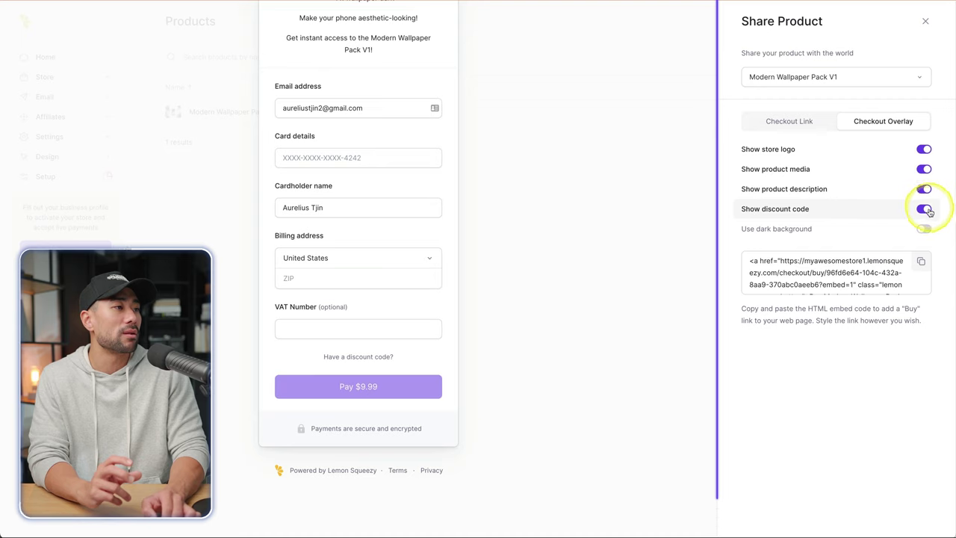
mouse_move(426, 405)
mouse_down()
mouse_move(271, 423)
mouse_move(436, 403)
mouse_up()
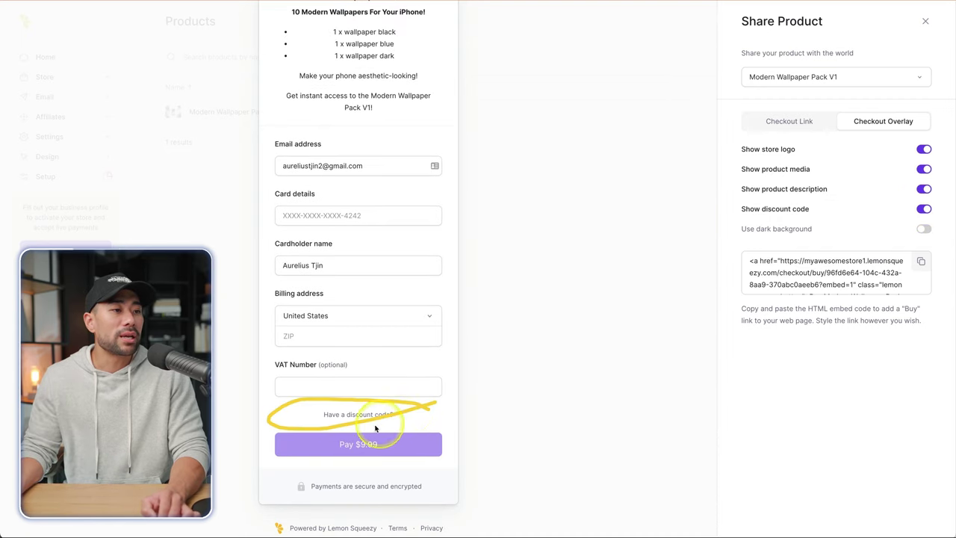
click(924, 230)
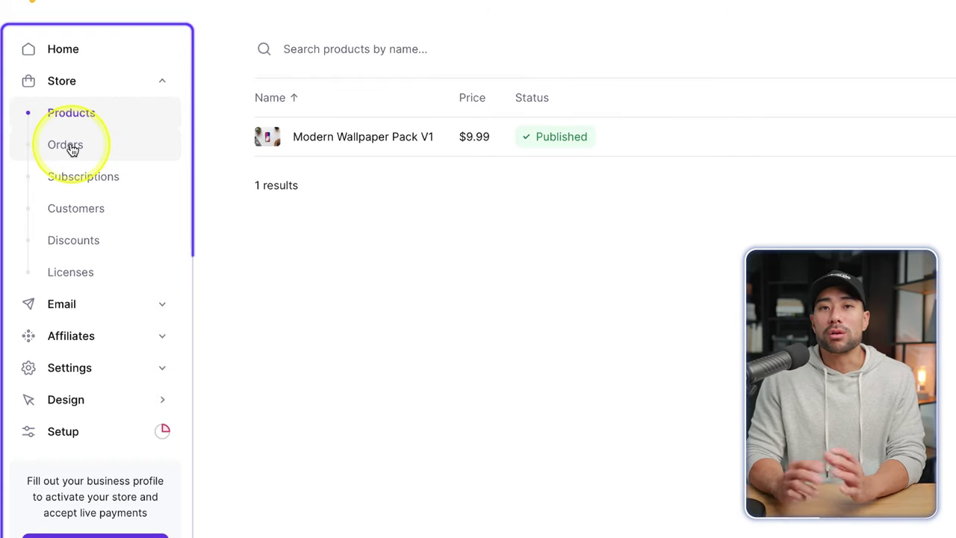
Step: View the store's Orders, Subscriptions and Customers pages
click(73, 150)
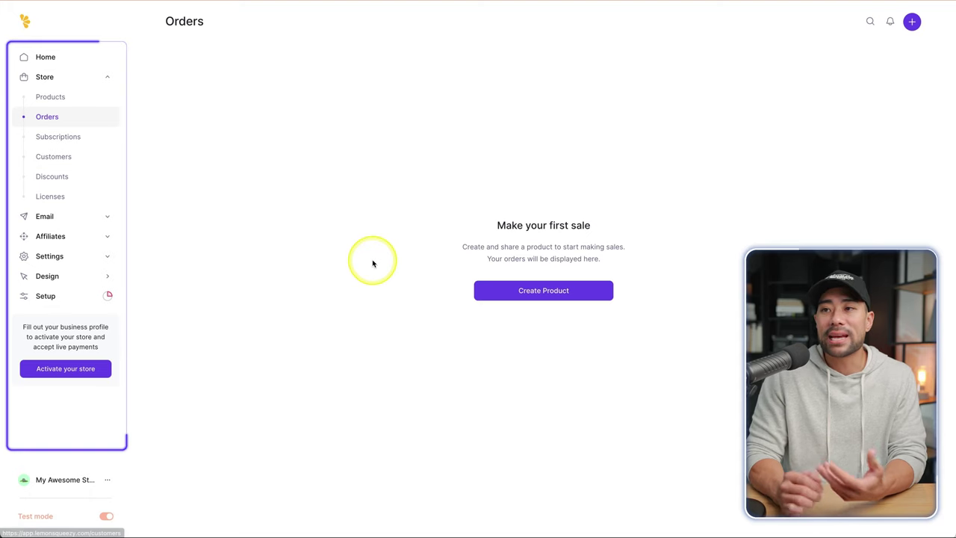
click(43, 139)
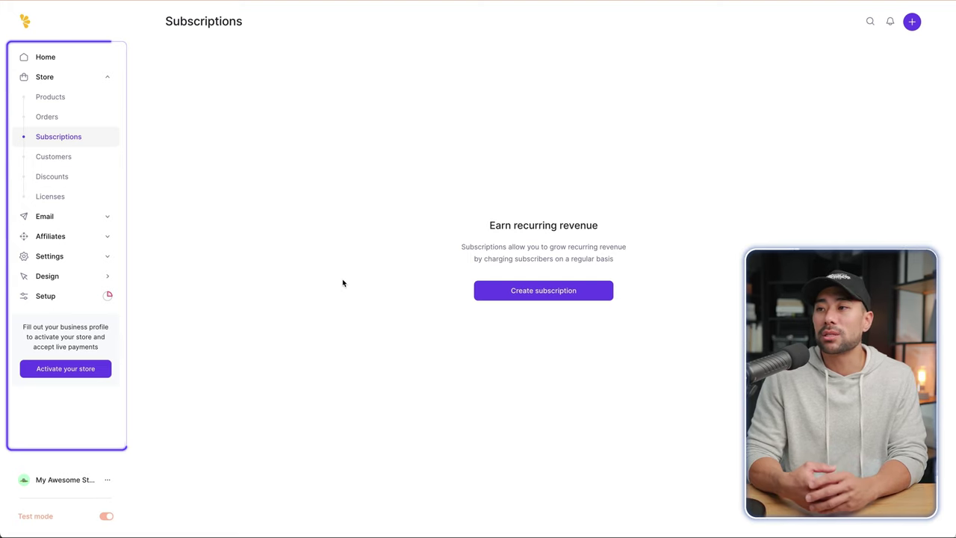
click(68, 155)
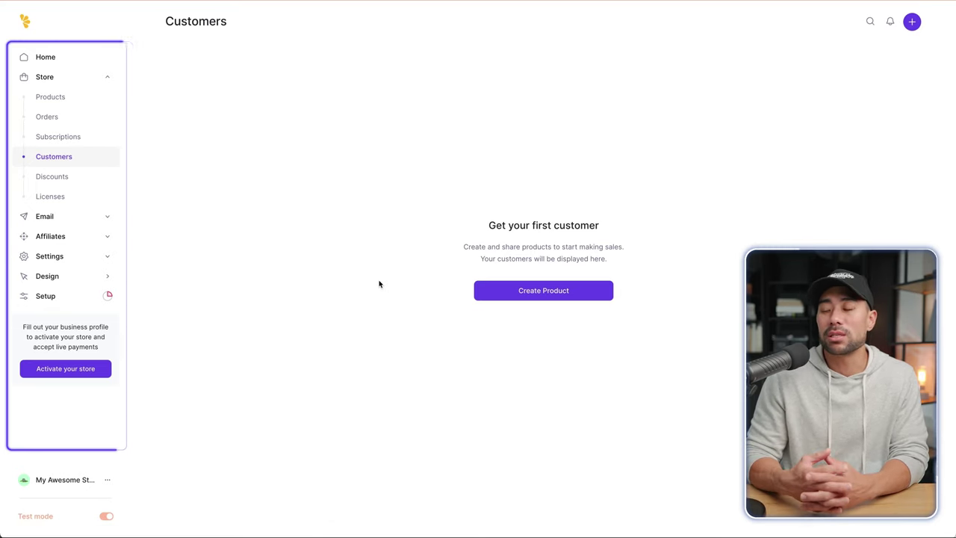
Step: Start a new discount and examine its code and its fixed amount and percentage options, leaving the form without saving
click(66, 176)
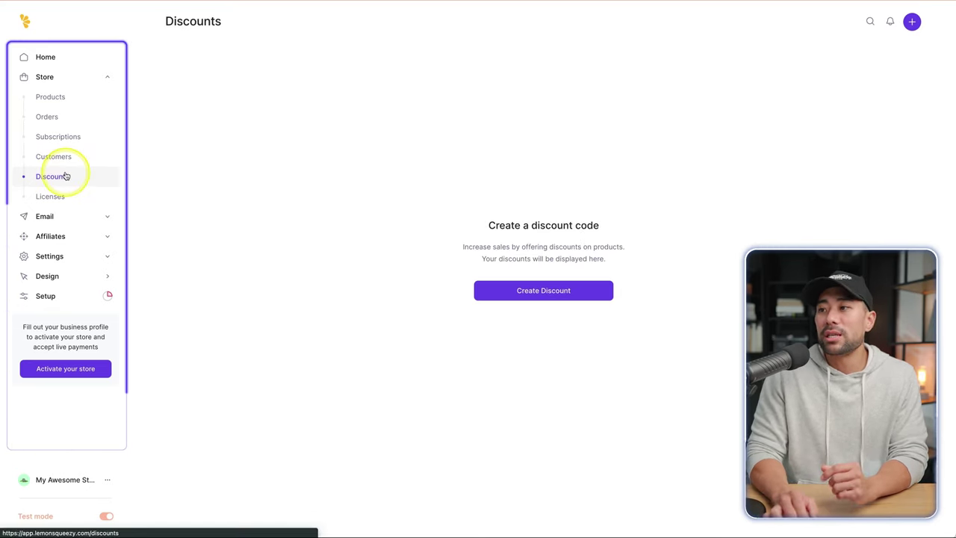
click(542, 293)
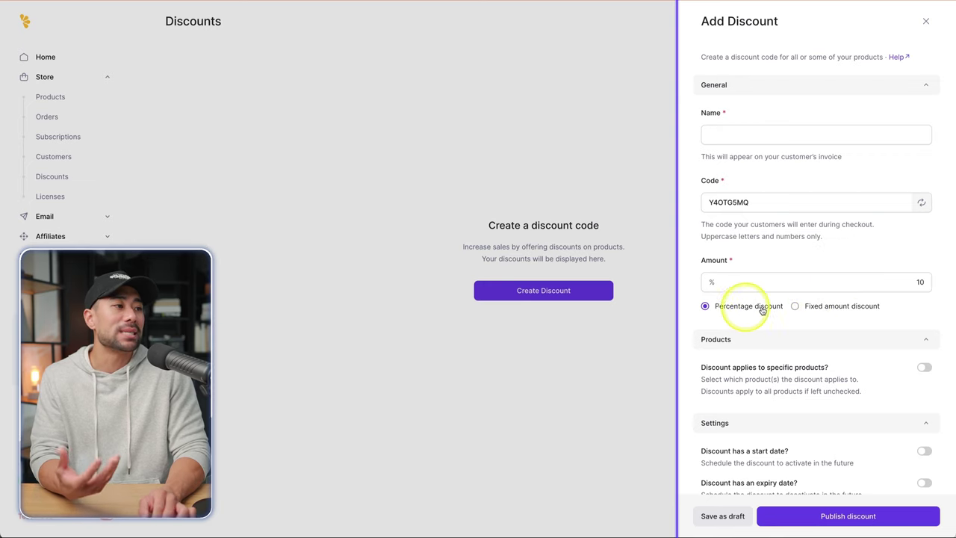
click(825, 306)
click(725, 307)
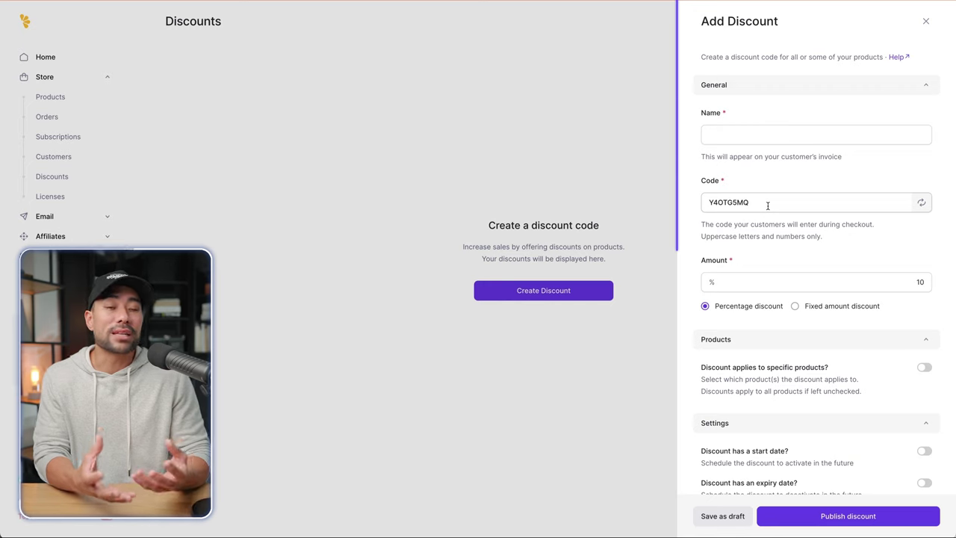
drag(767, 202, 661, 203)
click(661, 202)
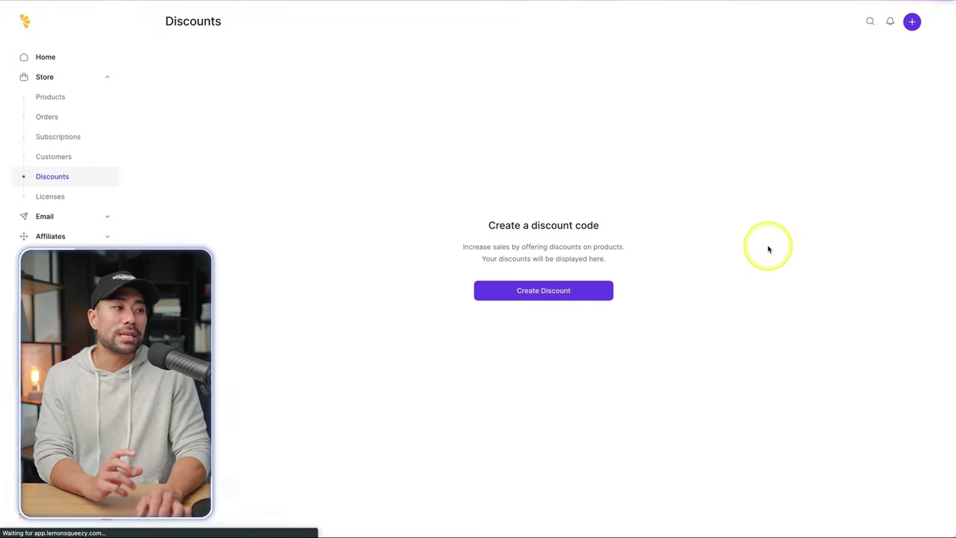
Step: Reopen the new discount form to examine its product, date and redemption settings, close it unsaved, and view the Licenses page
click(518, 295)
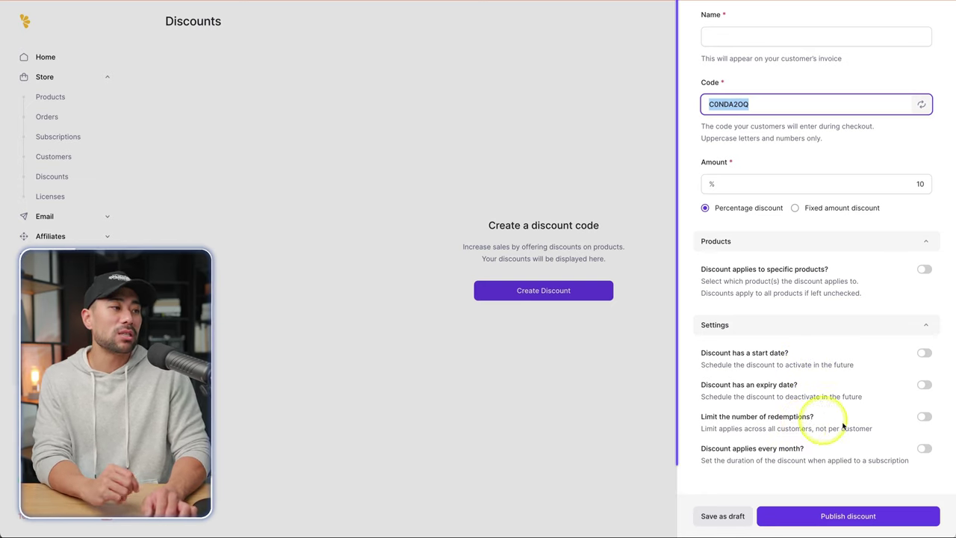
click(550, 401)
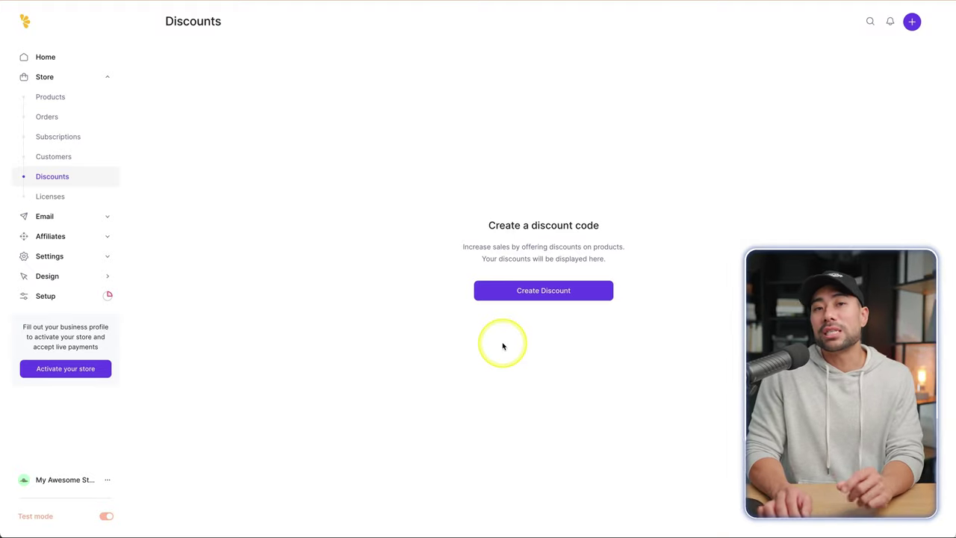
click(61, 197)
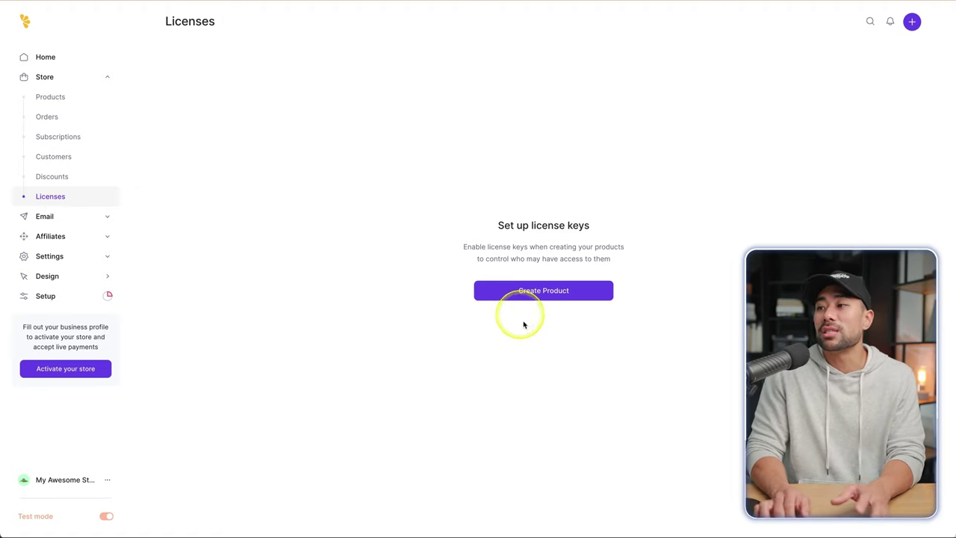
Step: Open the store design, try the Small thumbnail size, and set the thumbnail size back to Medium
click(52, 276)
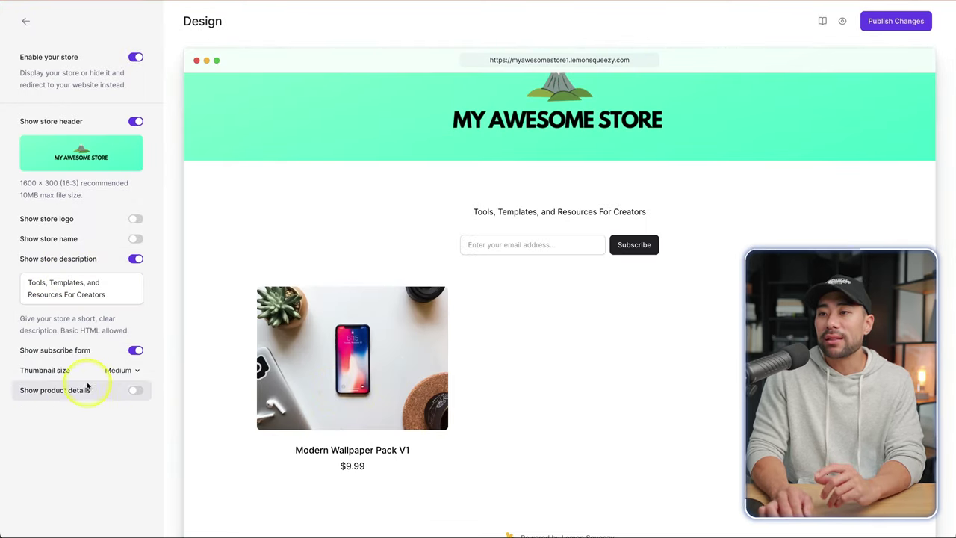
click(123, 371)
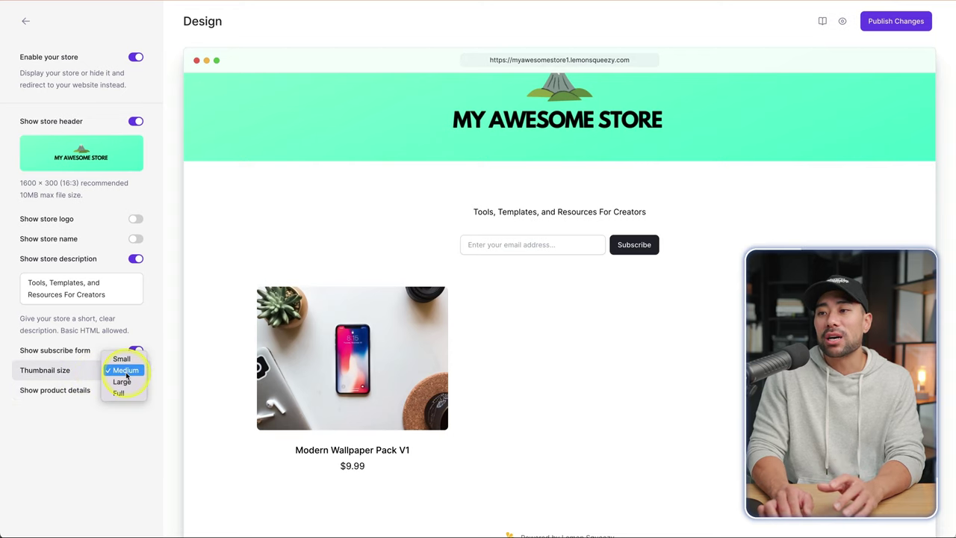
click(122, 359)
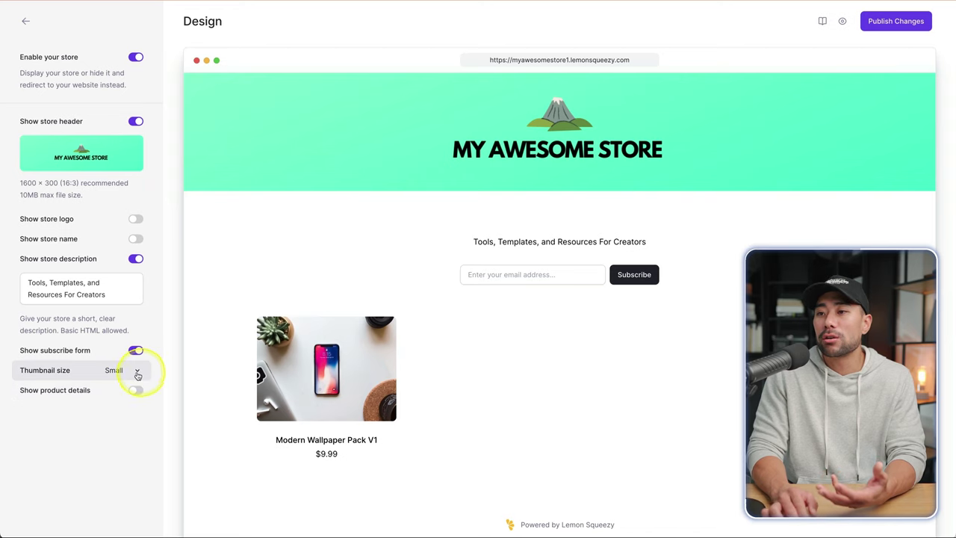
click(124, 371)
click(126, 383)
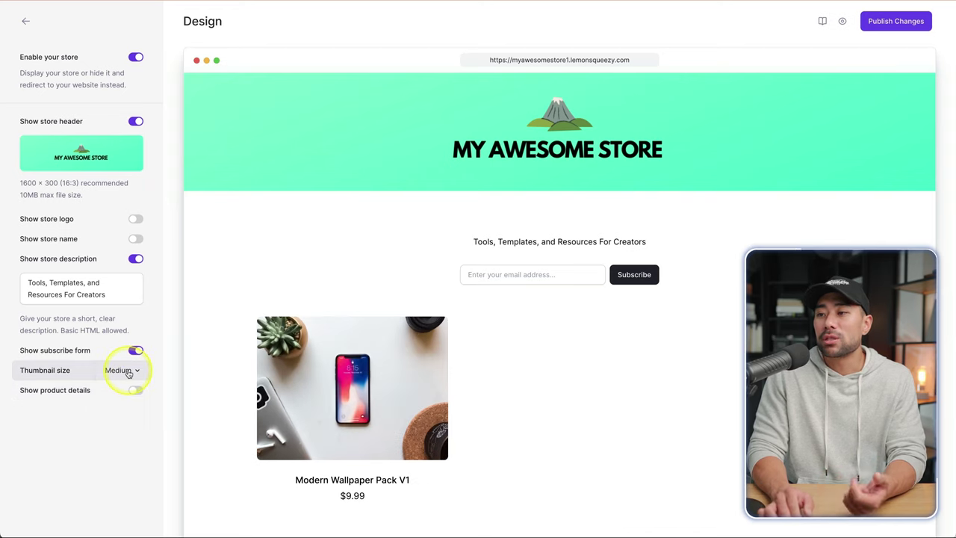
Step: Try the Large and Full thumbnail sizes in the store design, and set the thumbnail size back to Medium
click(129, 372)
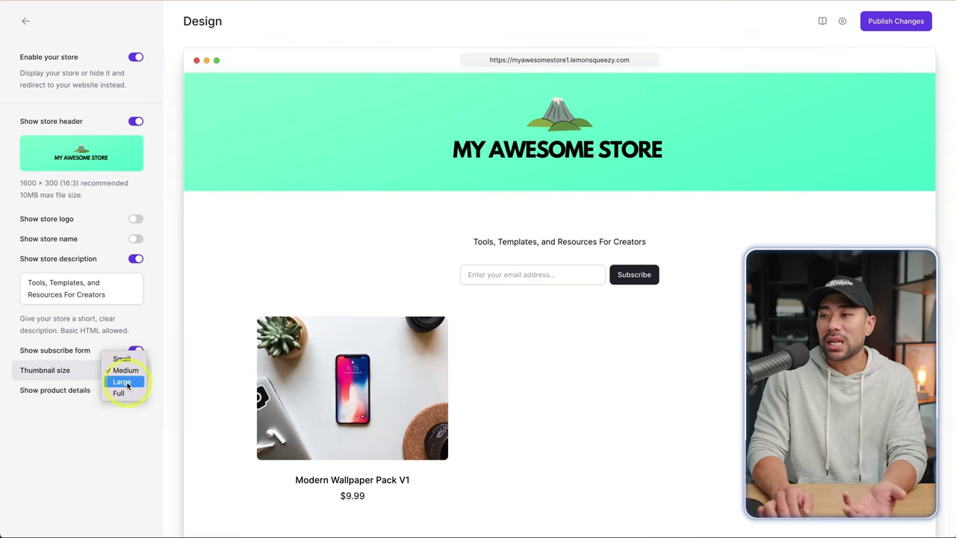
click(127, 383)
click(126, 371)
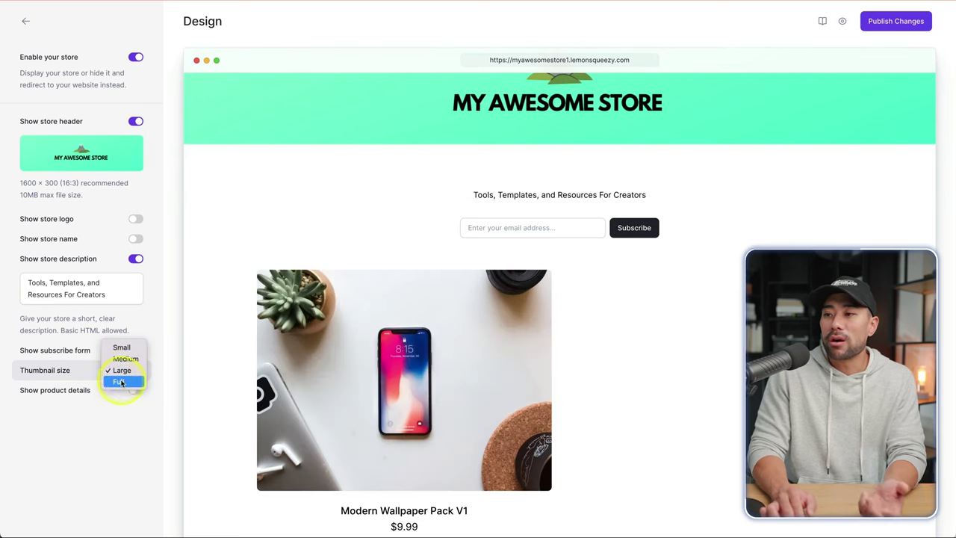
click(120, 383)
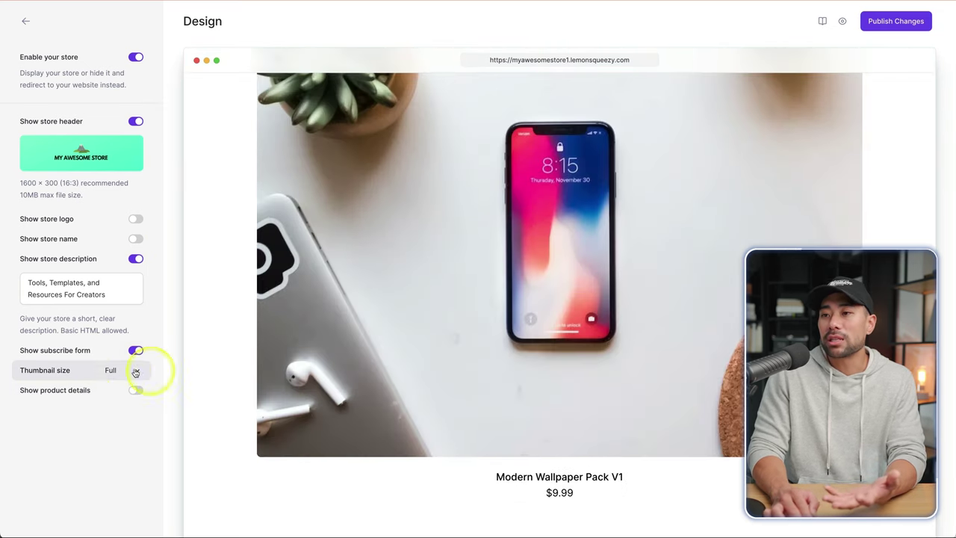
click(123, 370)
click(133, 348)
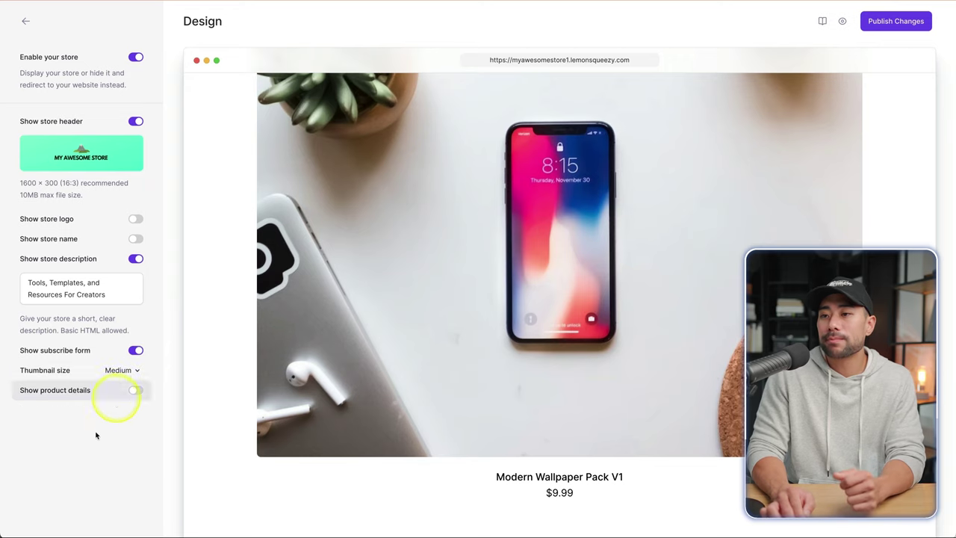
Step: Turn on the product details, examine the product card in the store preview, and turn the details off again
click(135, 391)
scroll(481, 487, down, 1)
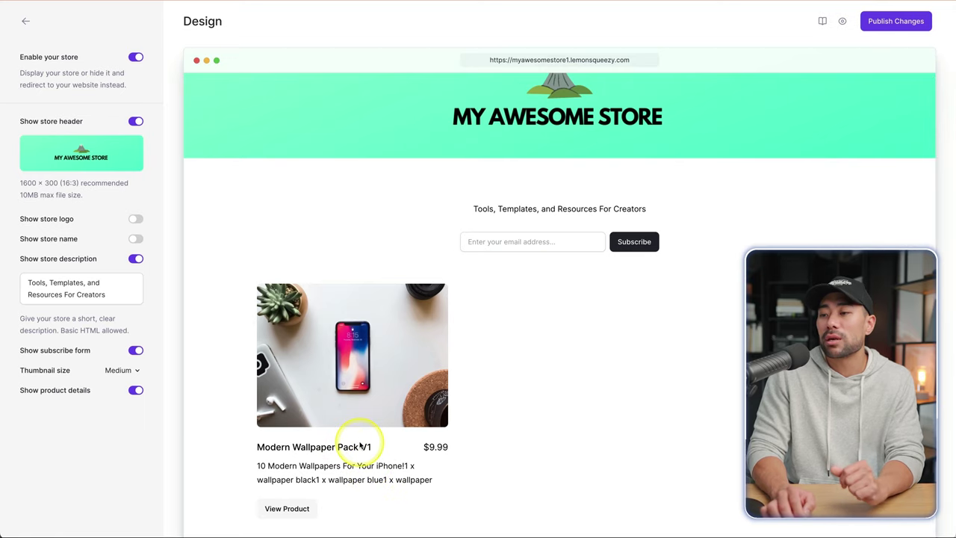
scroll(356, 441, up, 1)
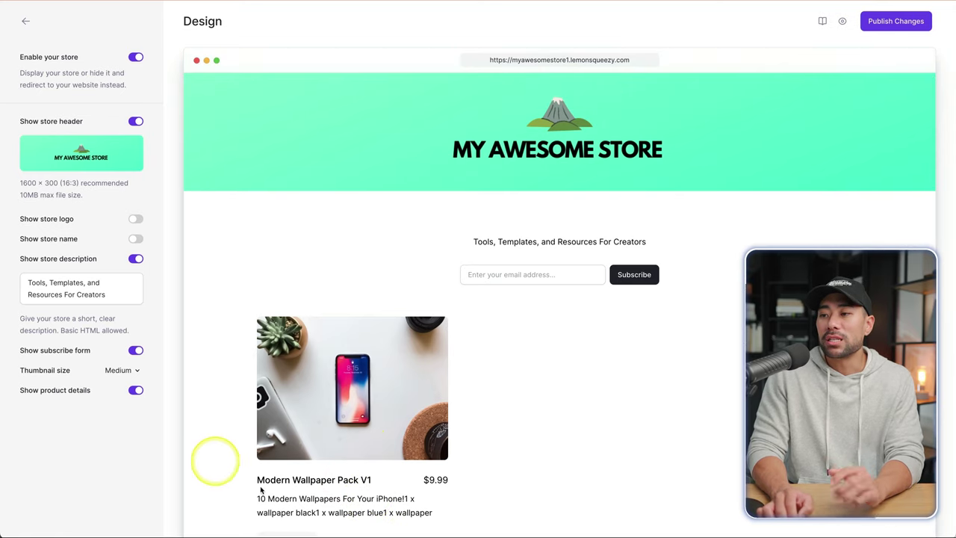
click(136, 389)
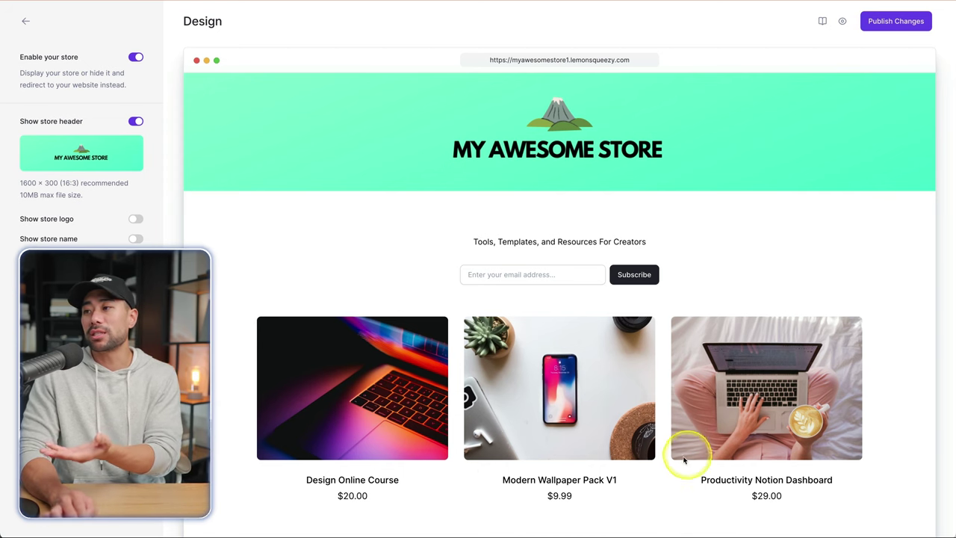
Step: Look over the store design preview and the public storefront, and select the Design Online Course product
scroll(510, 441, down, 2)
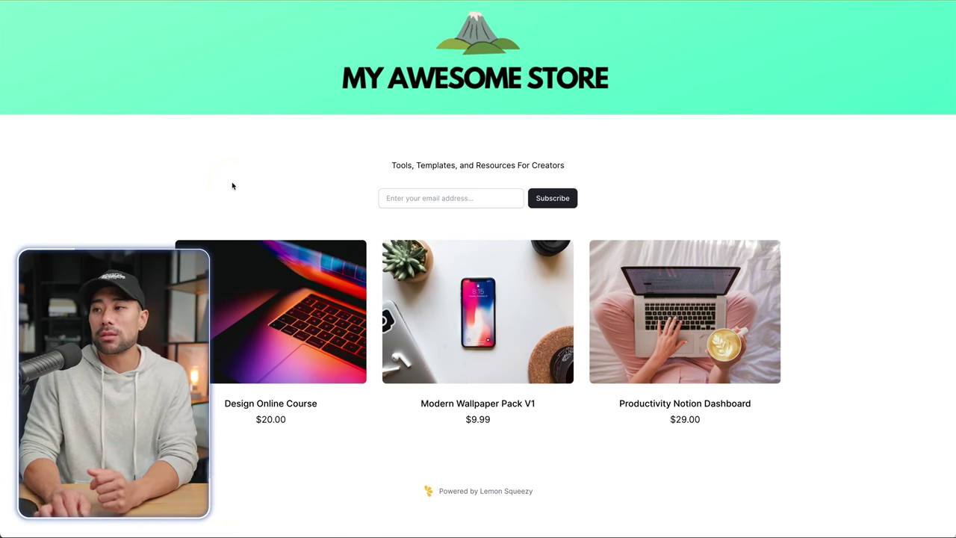
click(258, 296)
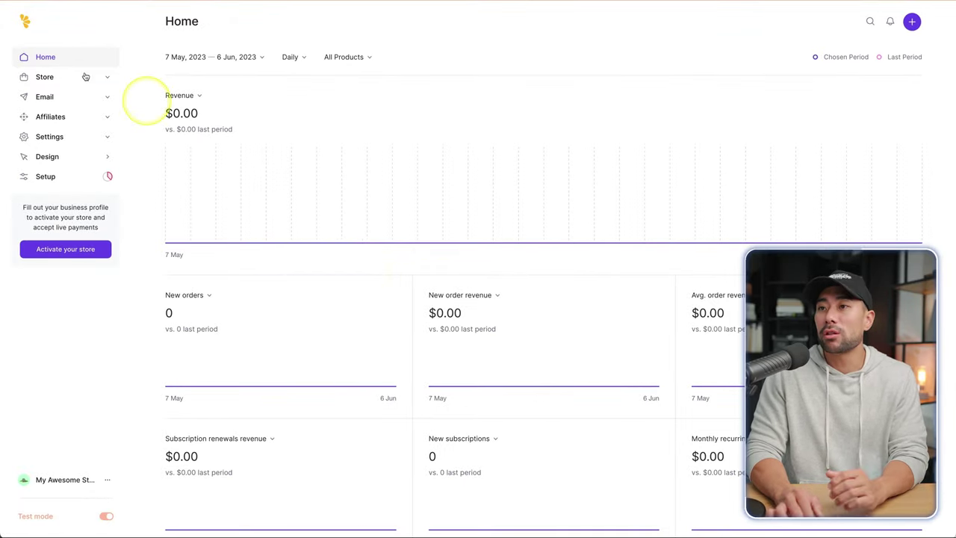
Step: Review the Home dashboard's metrics and its date range, Daily or Weekly interval and product filter options, keeping All Products selected
click(47, 56)
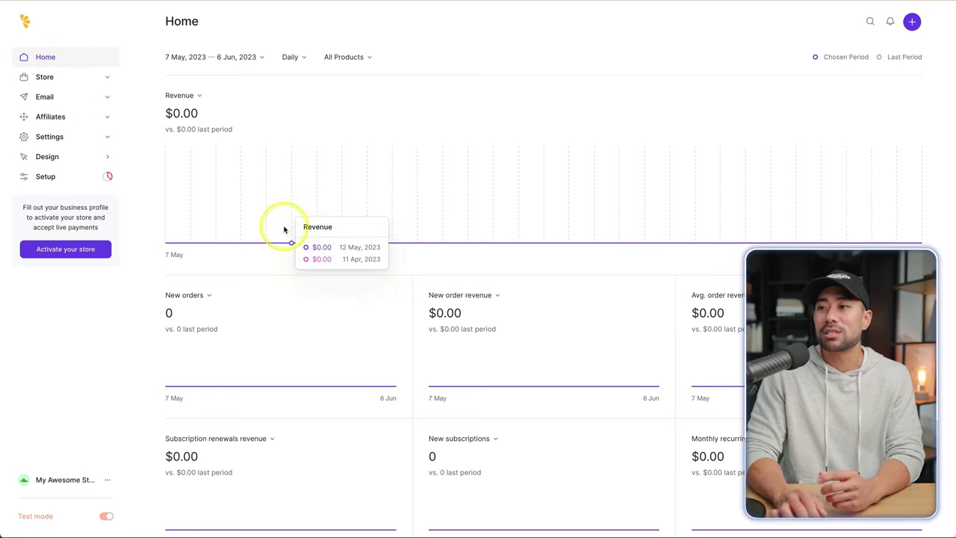
scroll(553, 295, down, 3)
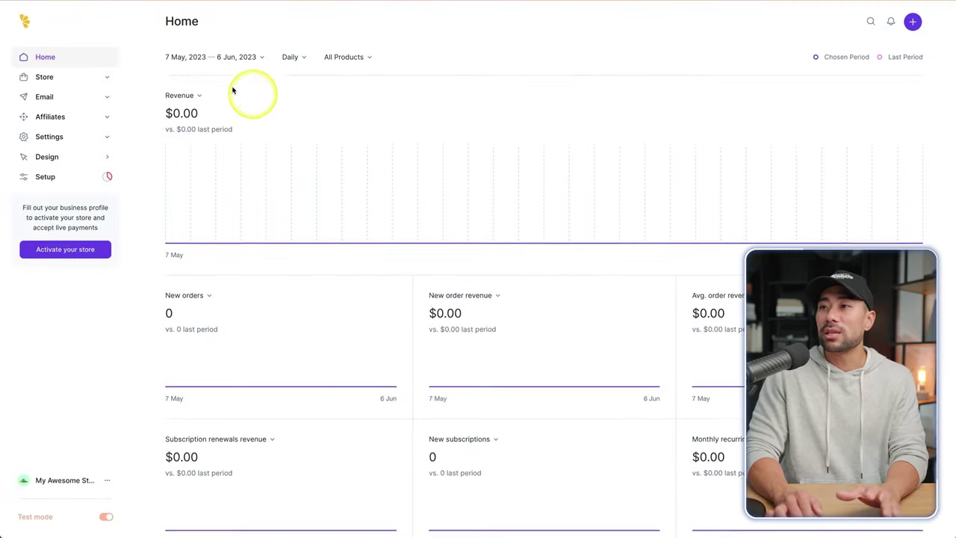
click(224, 57)
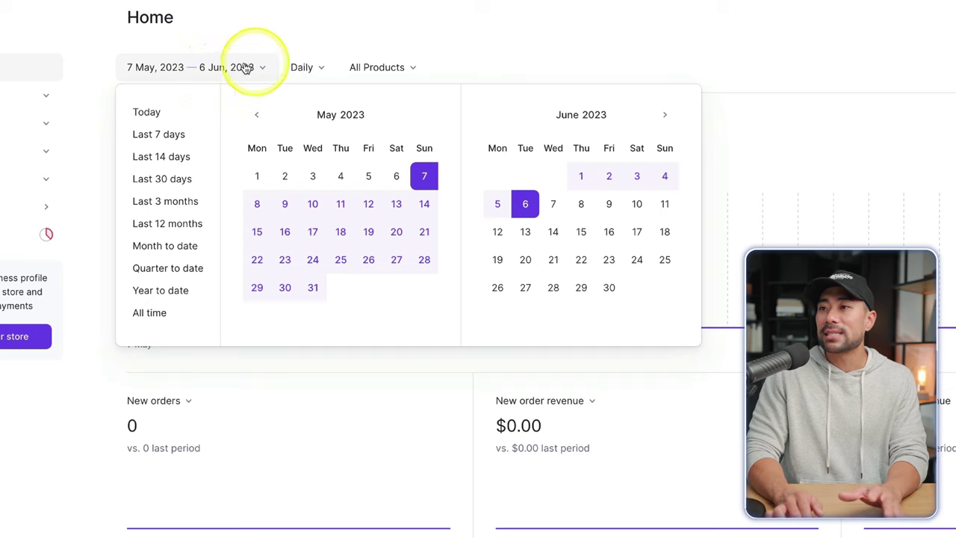
click(310, 72)
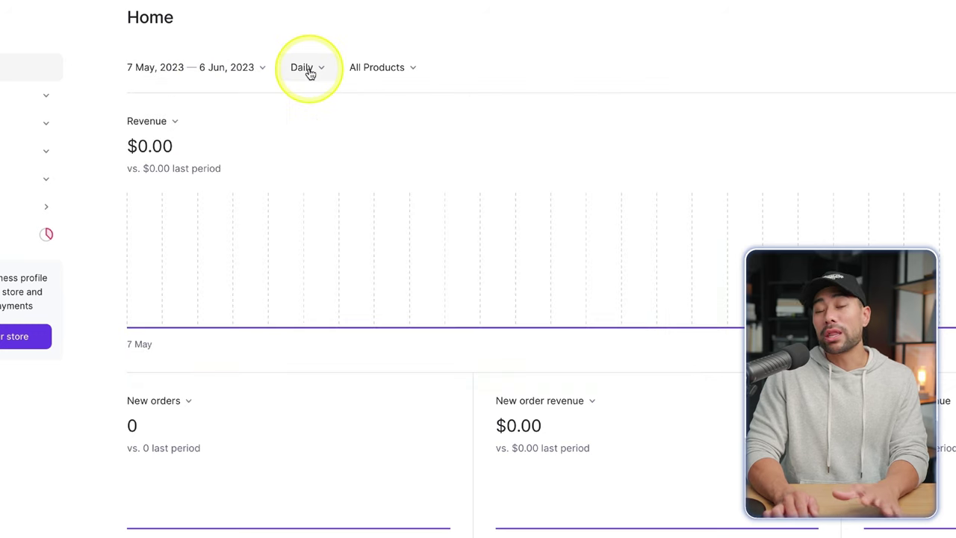
click(309, 72)
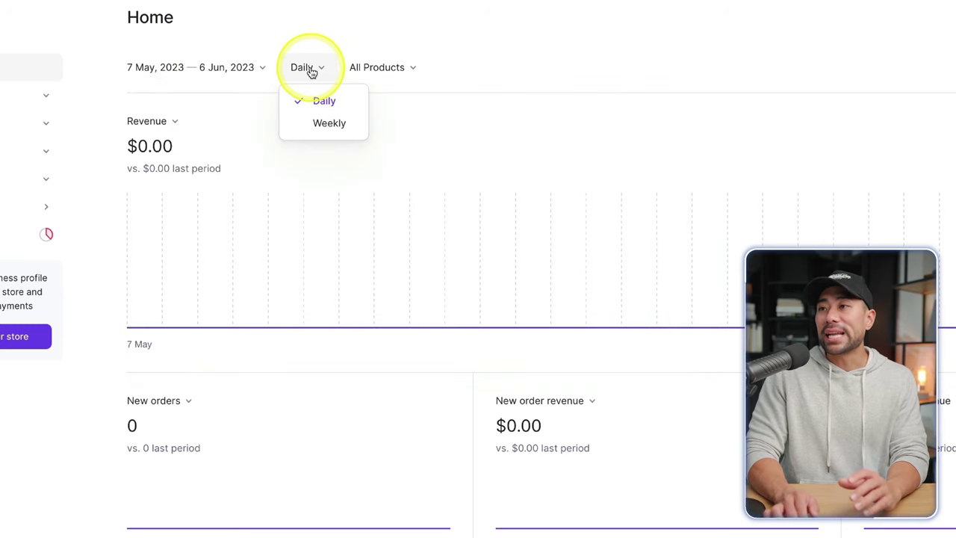
click(388, 75)
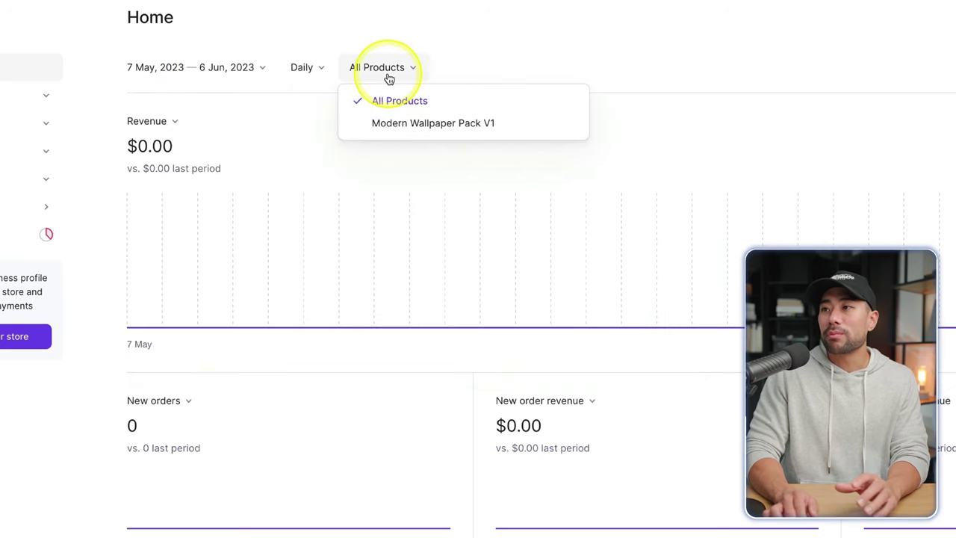
click(409, 107)
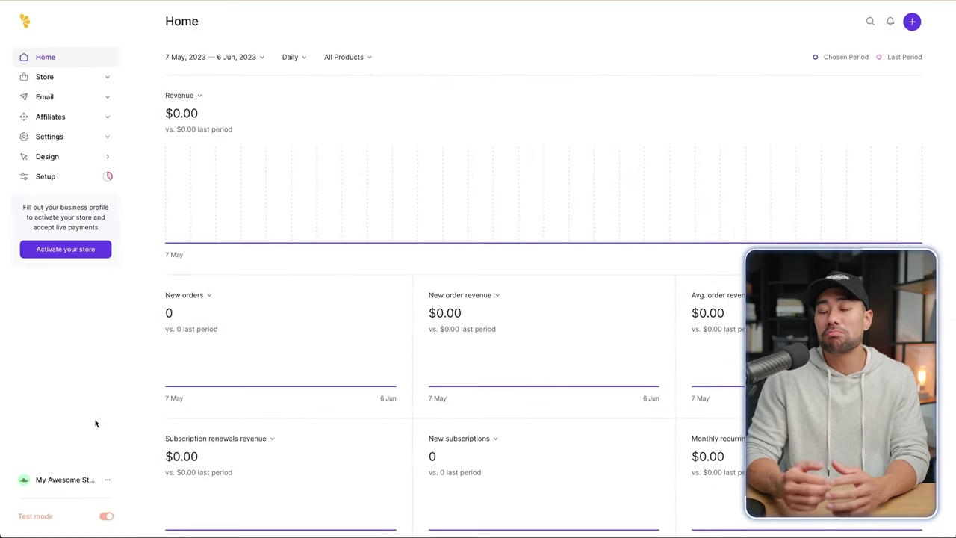
Step: Open the current store's account menu to view the store list and the account options
click(98, 481)
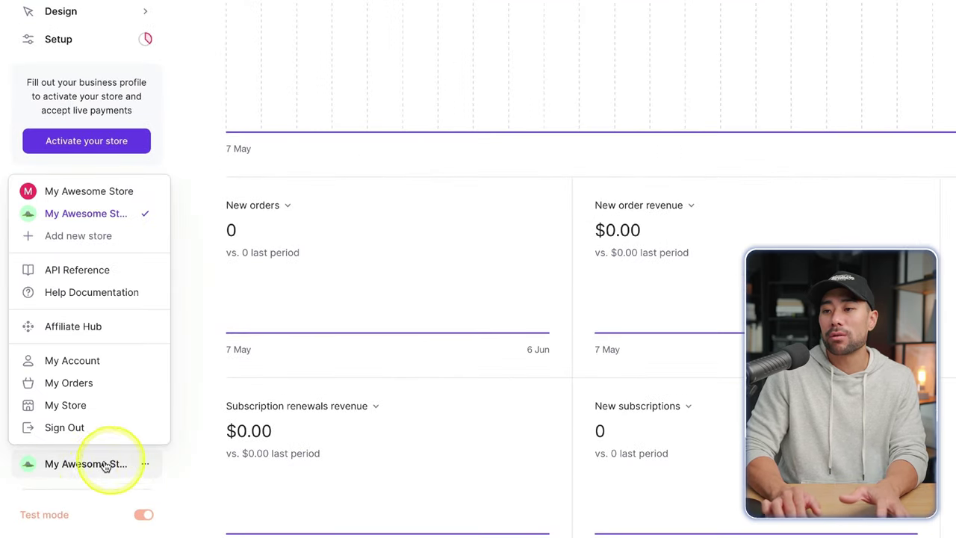